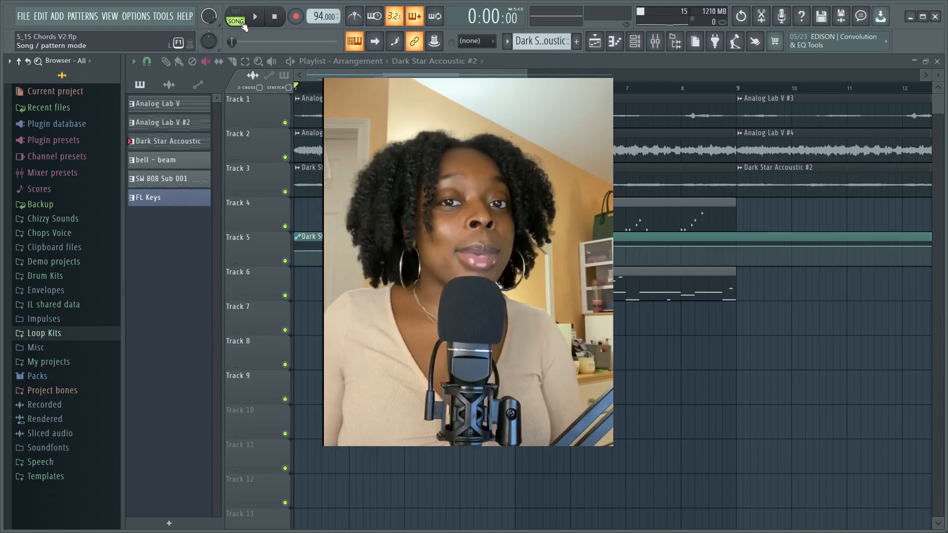
Play the full arrangement in song mode, and the Analog Lab V #2 chords on their own in pattern mode
{"action": "key", "text": "space"}
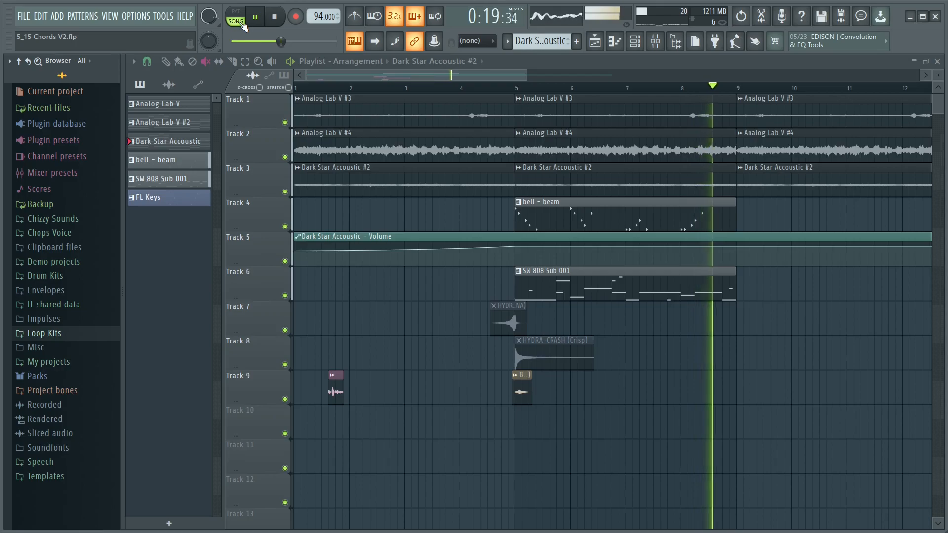
{"action": "key", "text": "space"}
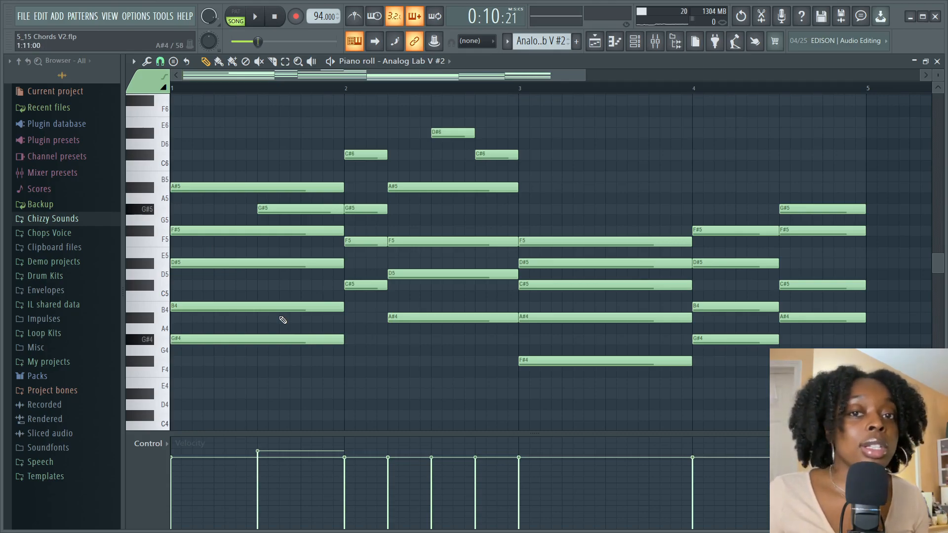
{"action": "key", "text": "l"}
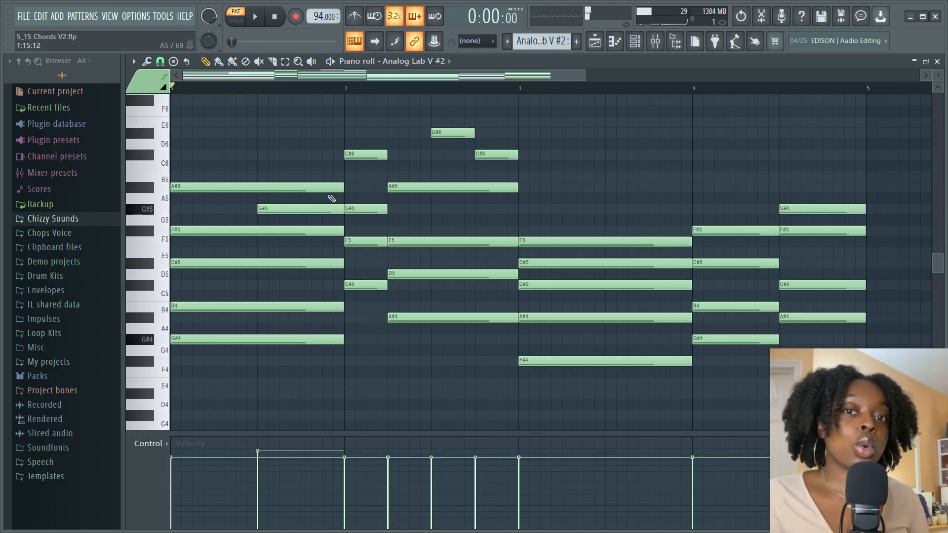
{"action": "key", "text": "space"}
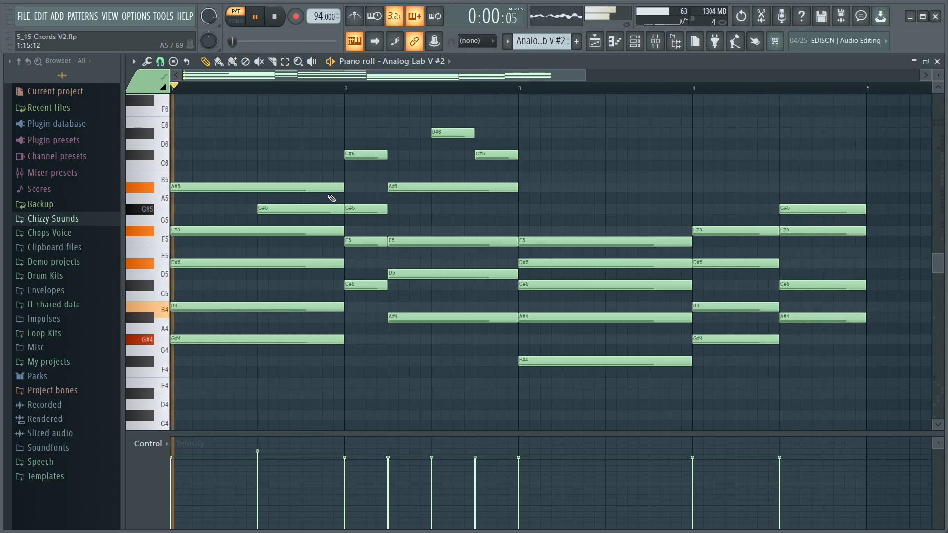
{"action": "key", "text": "space"}
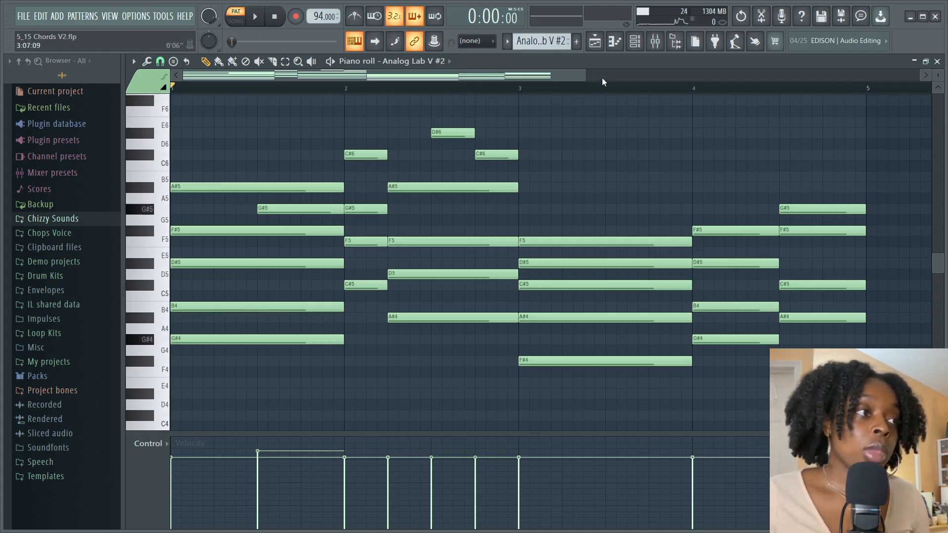
Open the Analog Lab V #2 instrument and find the Distractions preset in the OPIA - Kill September bank
{"action": "left_click", "coordinate": [635, 41]}
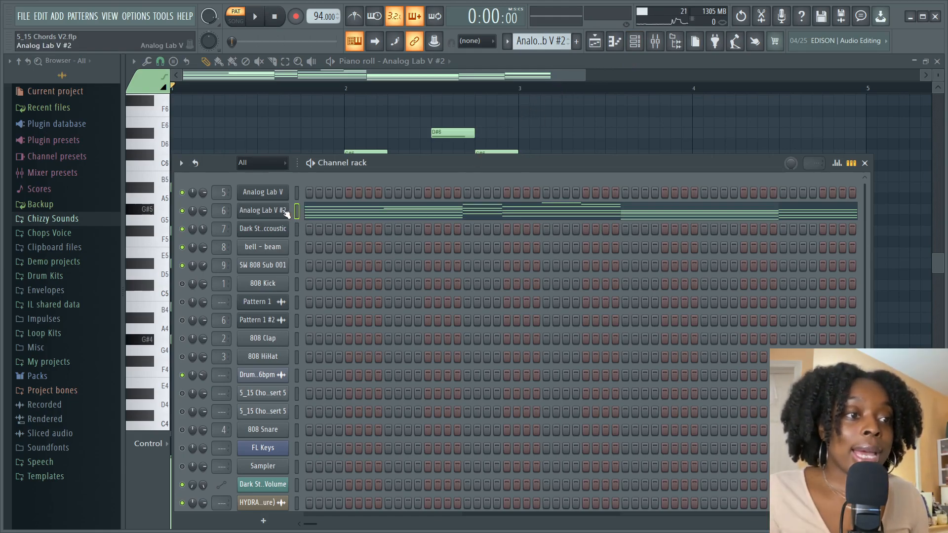
{"action": "left_click", "coordinate": [270, 211]}
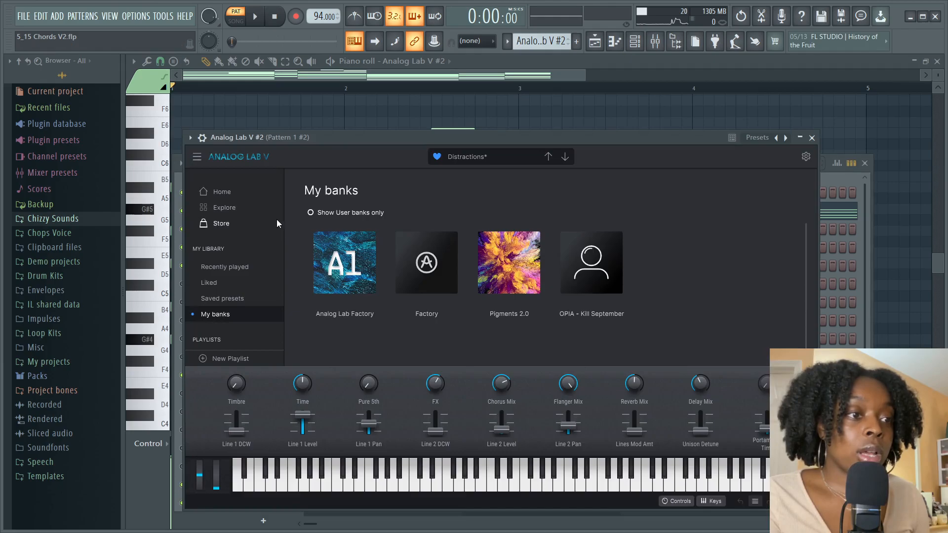
{"action": "left_click_drag", "start_coordinate": [353, 143], "coordinate": [355, 100]}
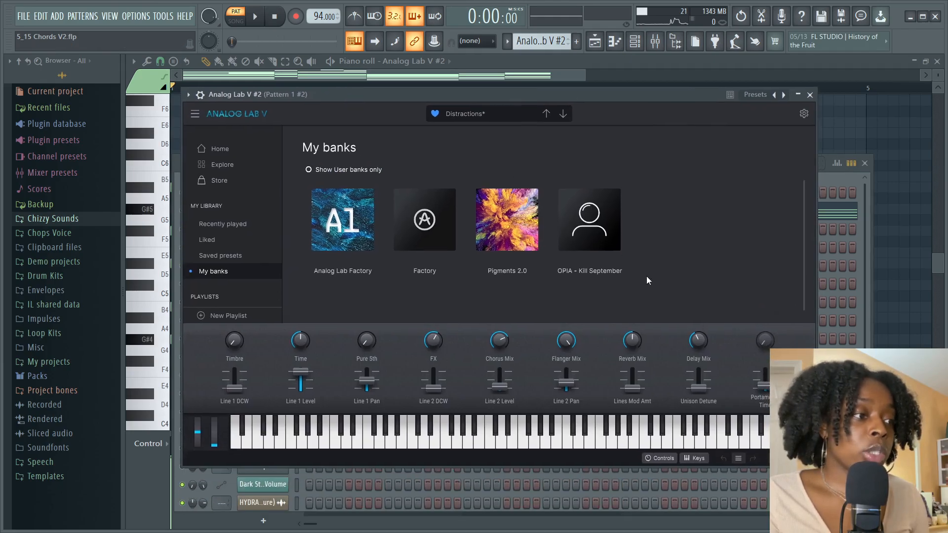
{"action": "left_click", "coordinate": [586, 253]}
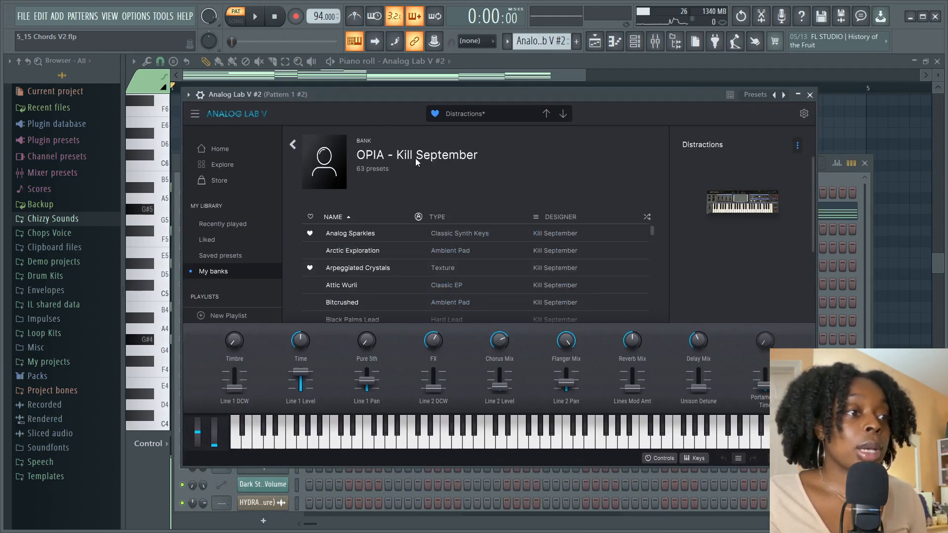
{"action": "scroll", "coordinate": [532, 286], "scroll_direction": "down", "scroll_amount": 6}
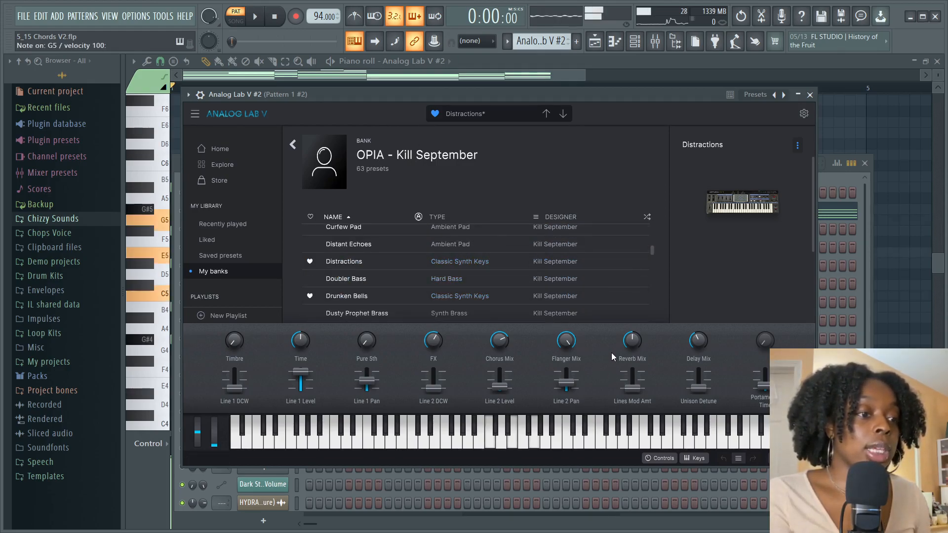
{"action": "left_click", "coordinate": [810, 95]}
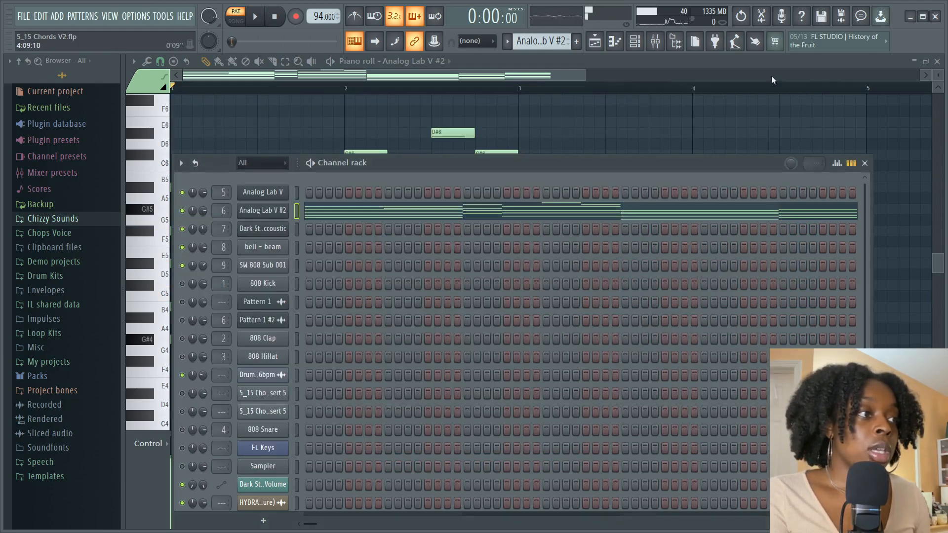
Play the chords with the effects of the Pattern 1 #2 mixer track bypassed, and turn the effects back on
{"action": "left_click", "coordinate": [654, 42]}
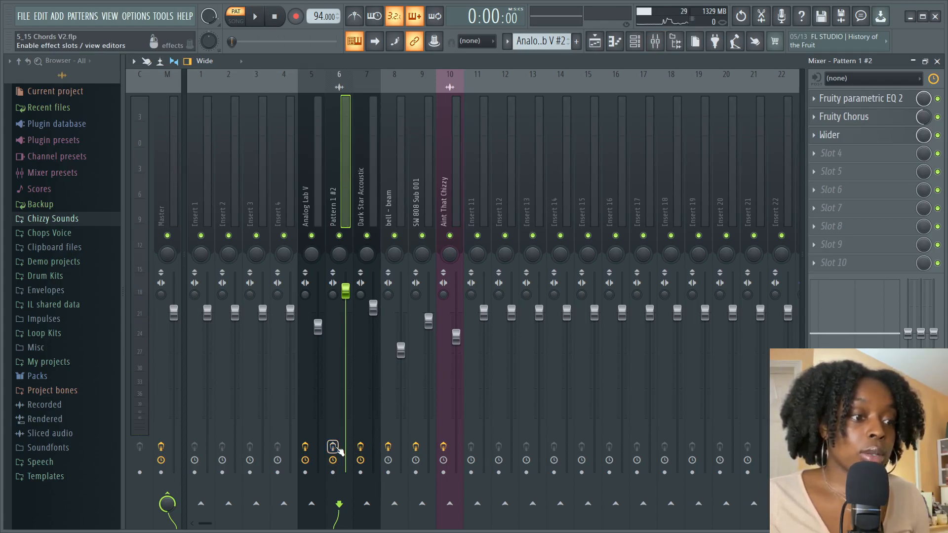
{"action": "key", "text": "space"}
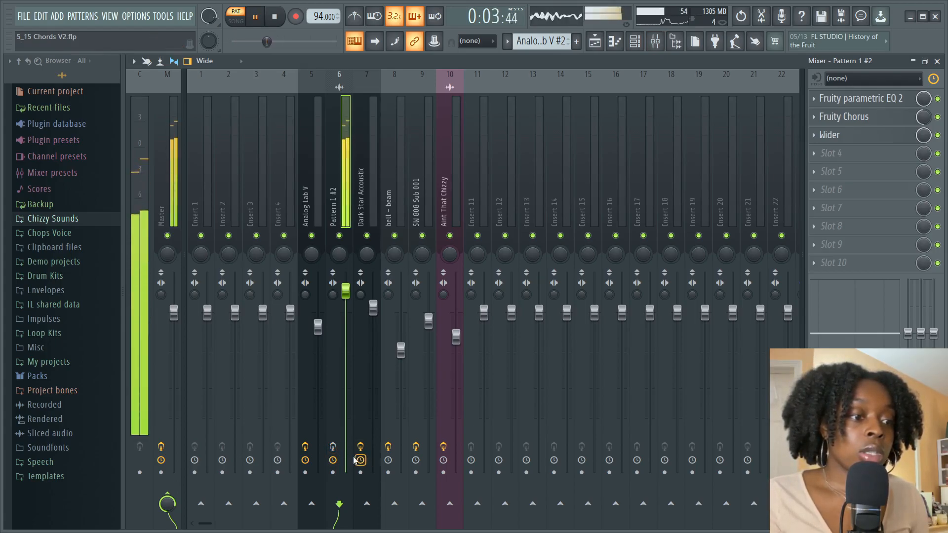
{"action": "key", "text": "space"}
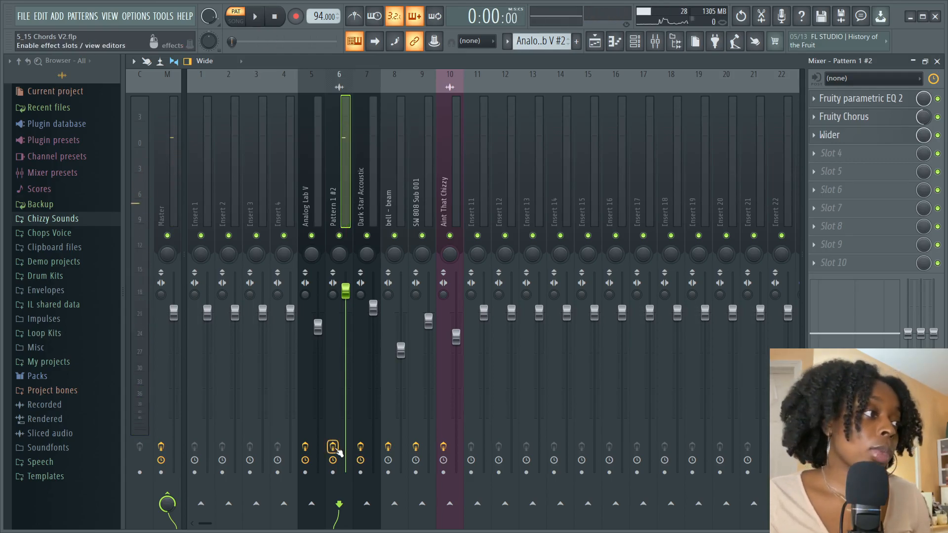
{"action": "left_click", "coordinate": [335, 450]}
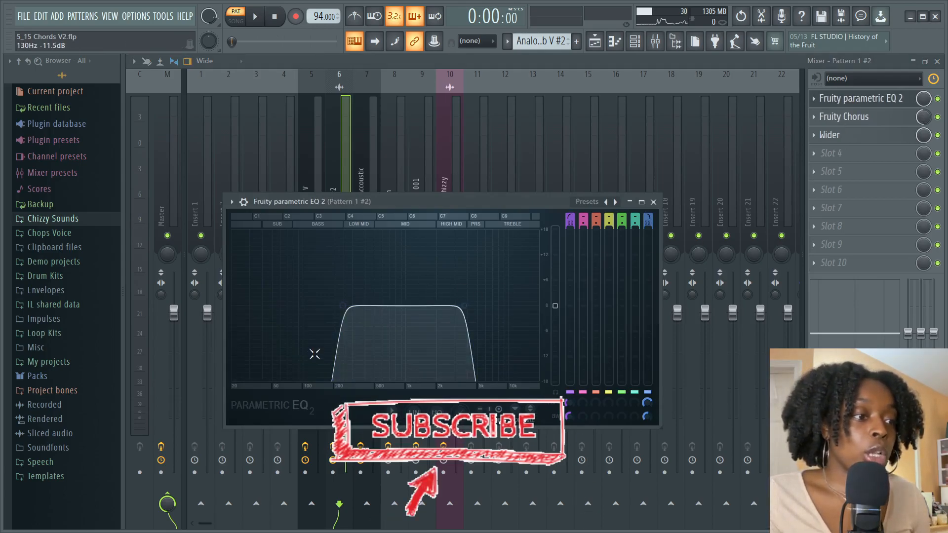
Review the Fruity parametric EQ 2, Fruity Chorus and Wider settings on the Pattern 1 #2 mixer track, and play the chords with these effects on
{"action": "left_click", "coordinate": [653, 202]}
{"action": "left_click", "coordinate": [869, 121]}
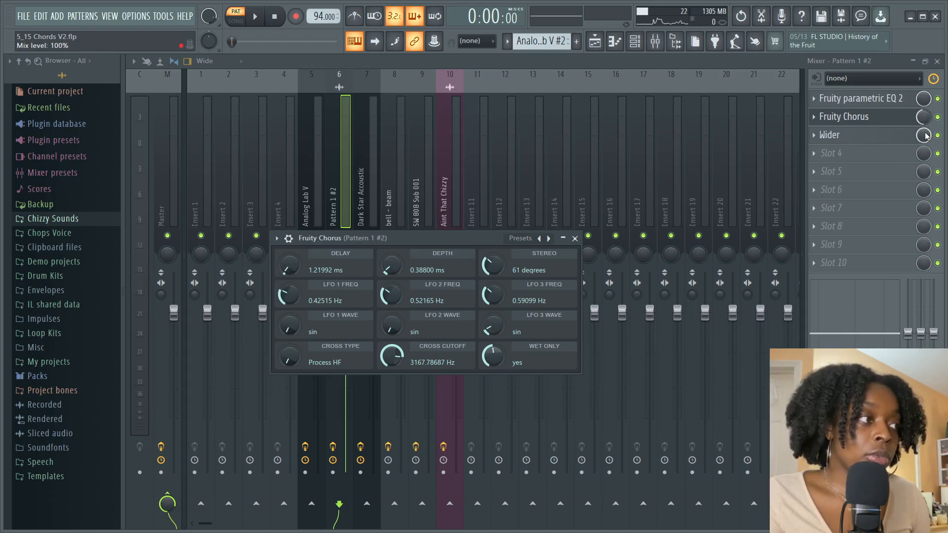
{"action": "left_click", "coordinate": [575, 238]}
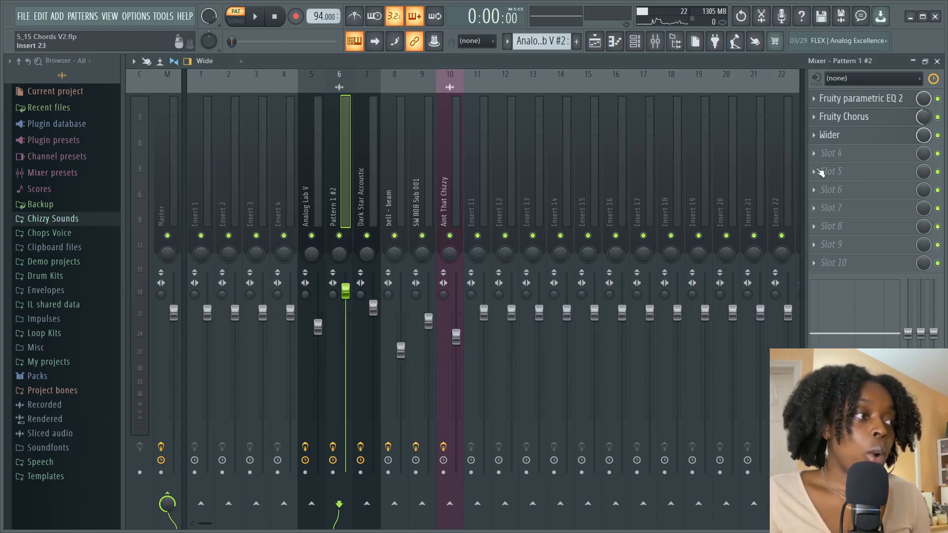
{"action": "left_click", "coordinate": [827, 141]}
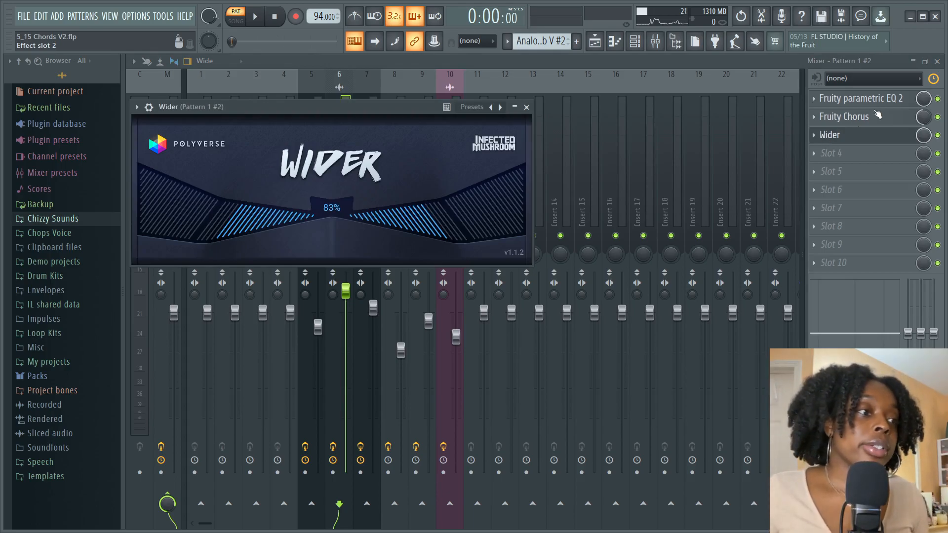
{"action": "left_click", "coordinate": [526, 107]}
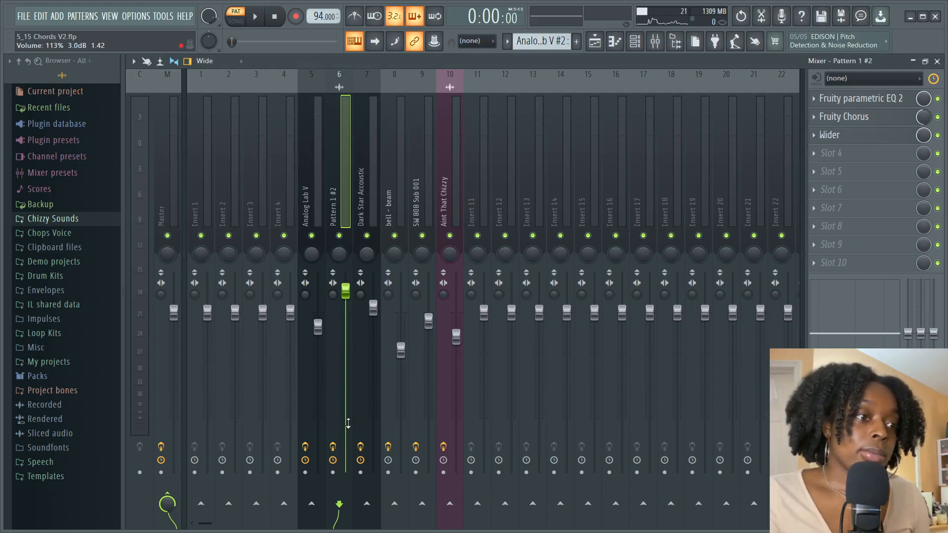
{"action": "key", "text": "space"}
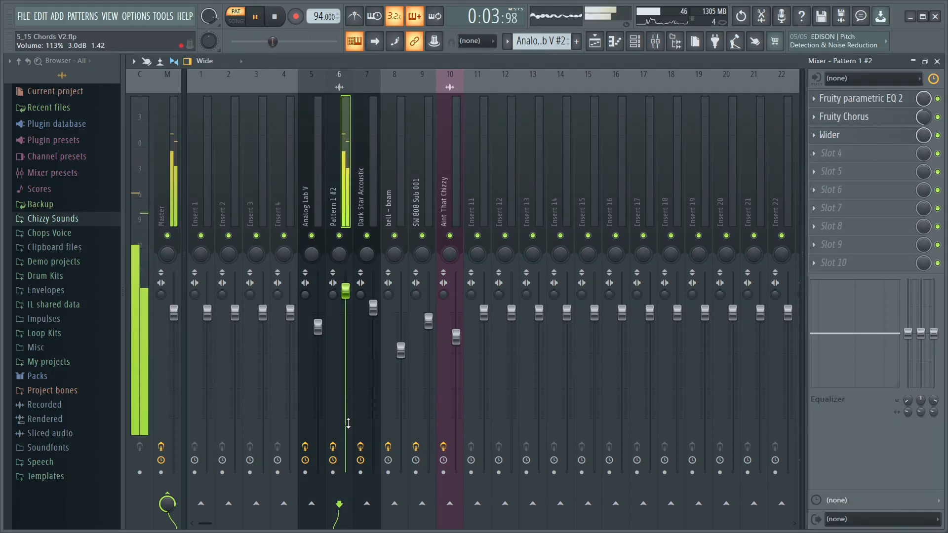
{"action": "key", "text": "space"}
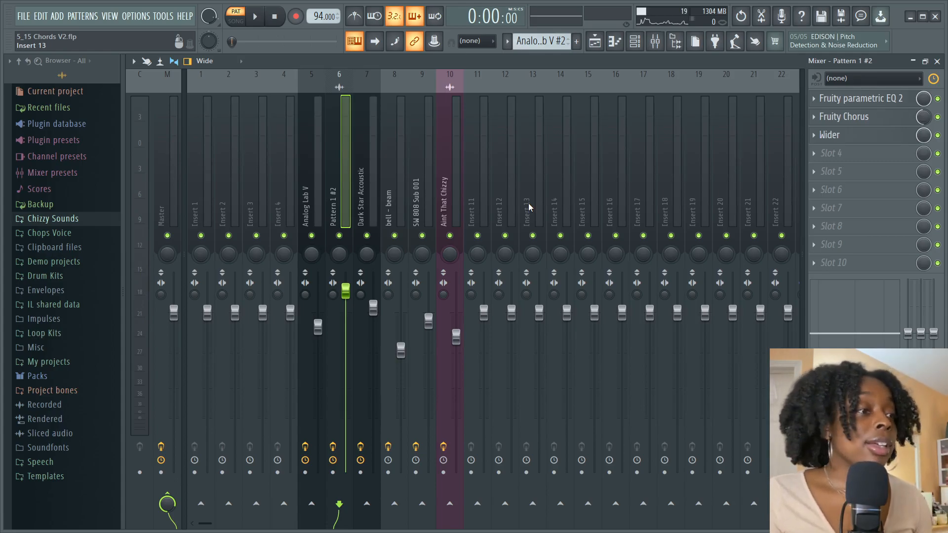
Open the Dark Star Accoustic pattern from its second clip on playlist Track 3 in the piano roll
{"action": "left_click", "coordinate": [635, 42]}
{"action": "left_click", "coordinate": [596, 42]}
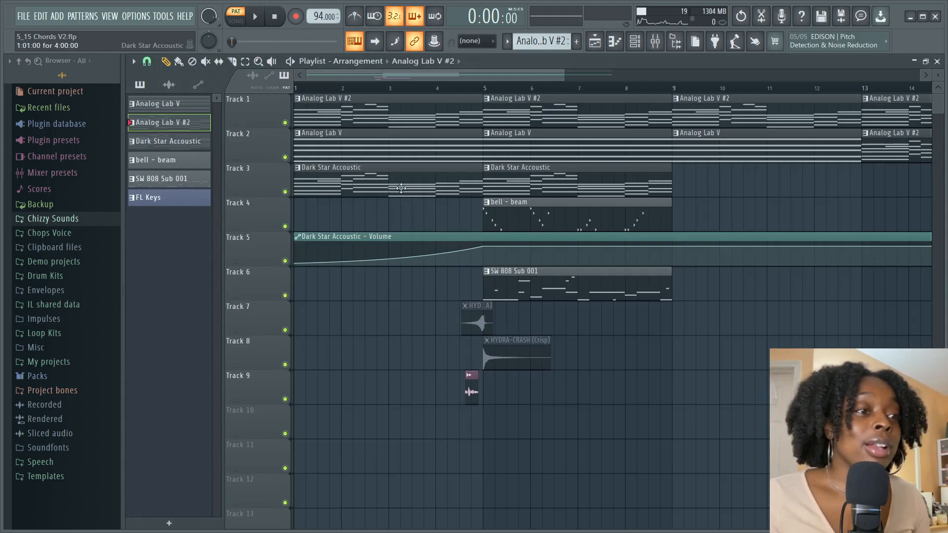
{"action": "double_click", "coordinate": [508, 175]}
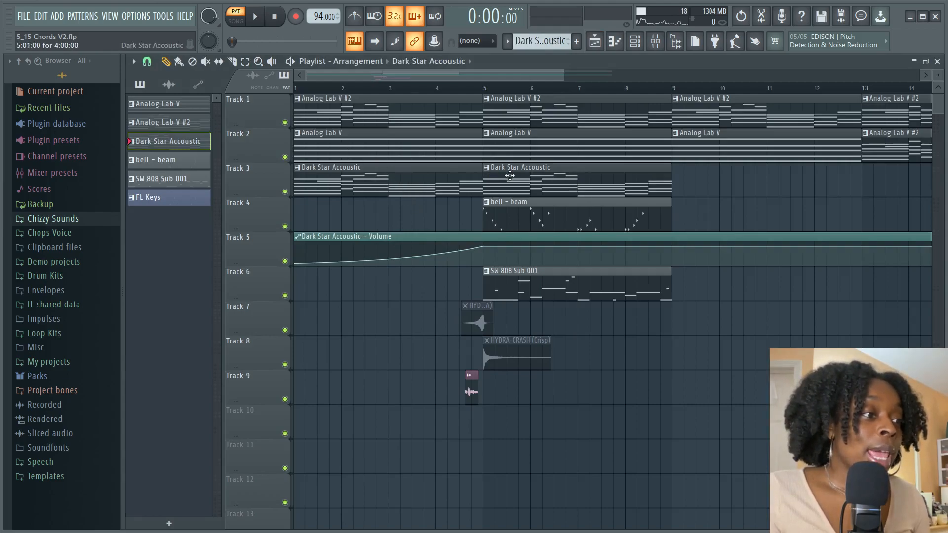
Open the FLEX instrument of the Dark Star Accoustic channel and show its preset in the Essential Guitars pack
{"action": "left_click", "coordinate": [635, 41]}
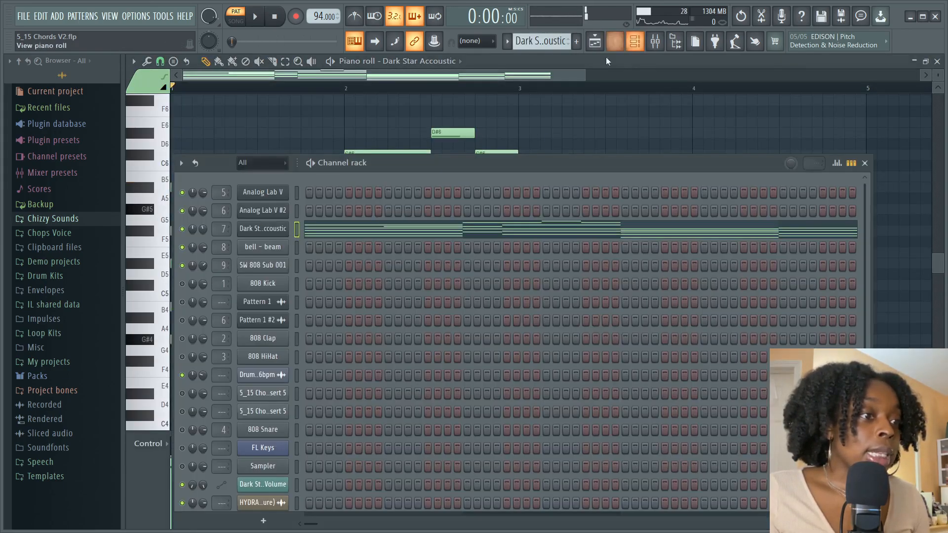
{"action": "right_click", "coordinate": [272, 229]}
{"action": "left_click", "coordinate": [312, 230]}
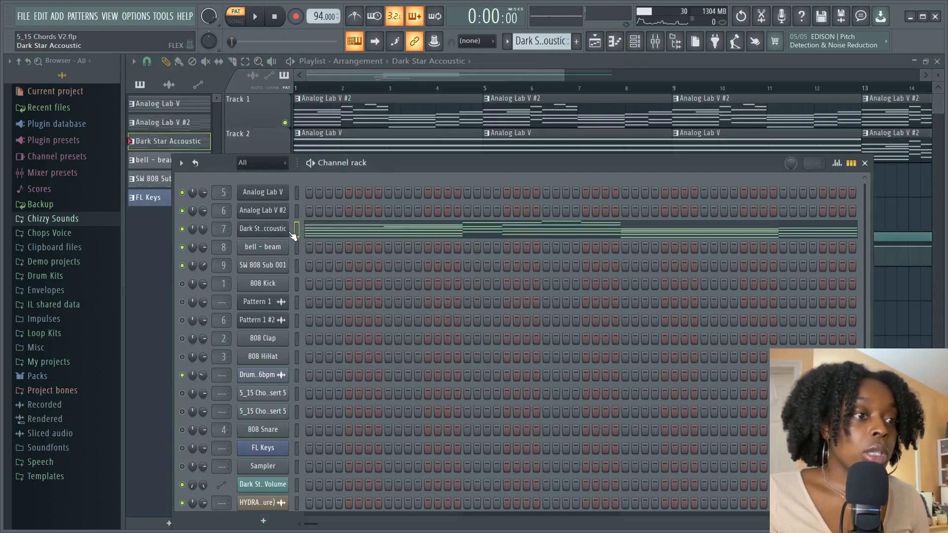
{"action": "left_click", "coordinate": [283, 231]}
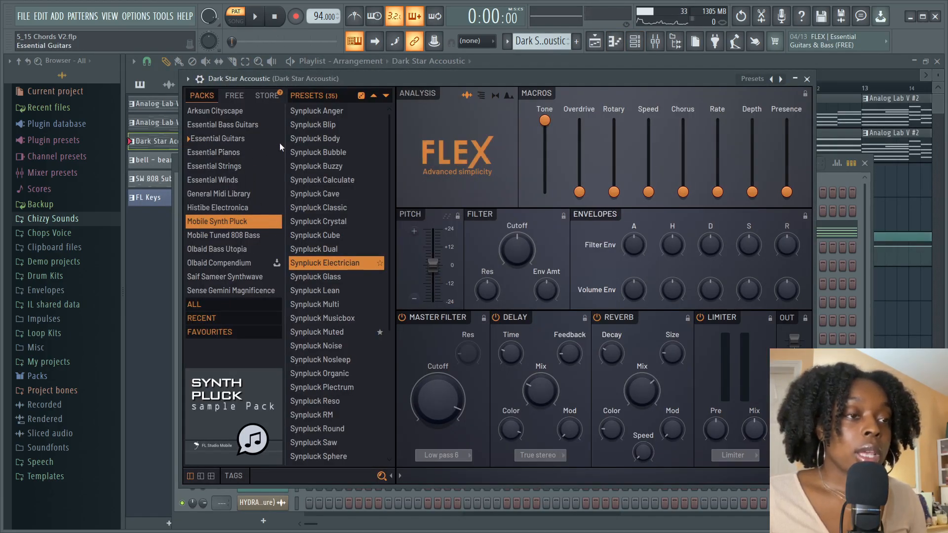
{"action": "left_click", "coordinate": [232, 140]}
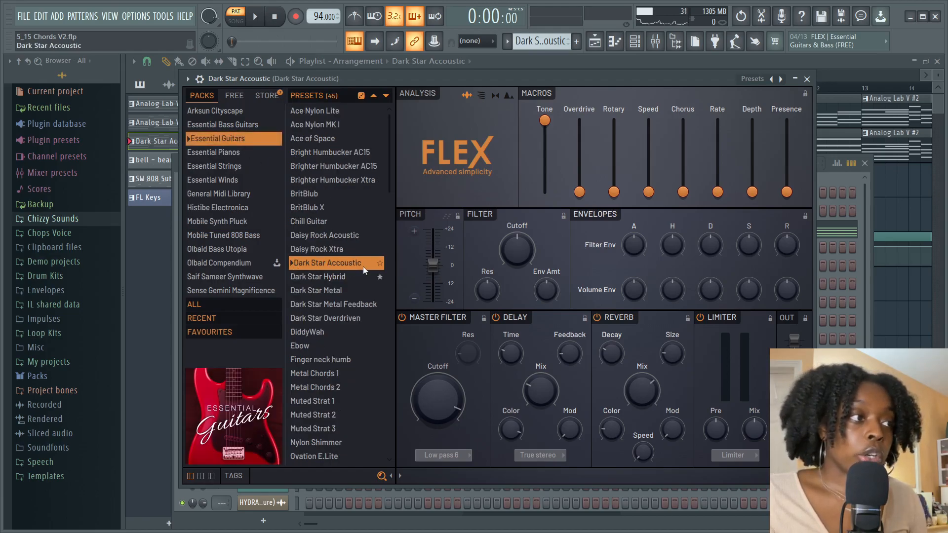
{"action": "left_click", "coordinate": [806, 79]}
Review the Fruity Reeverb 2, Ambience, Fruity Flangus and Fruity parametric EQ 2 settings on the Dark Star Accoustic mixer track
{"action": "key", "text": "F9"}
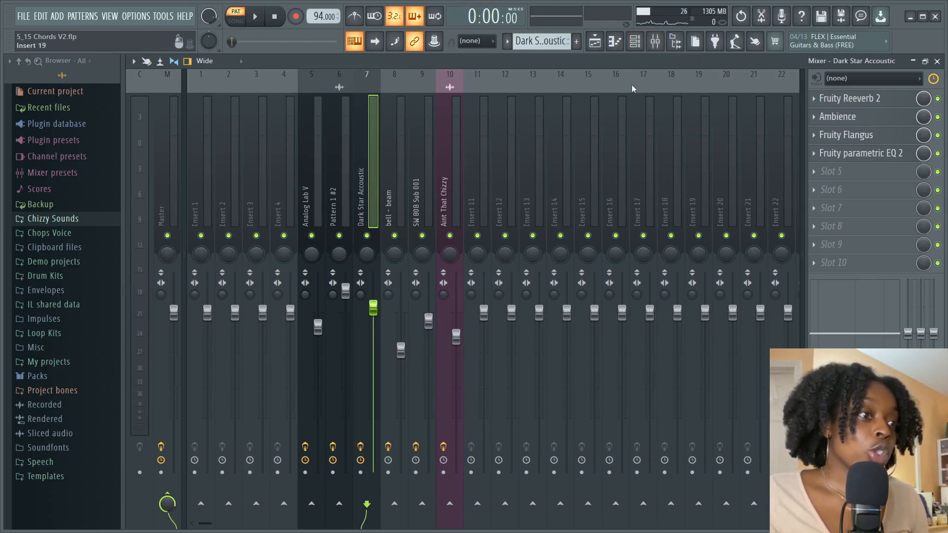
{"action": "left_click", "coordinate": [845, 101]}
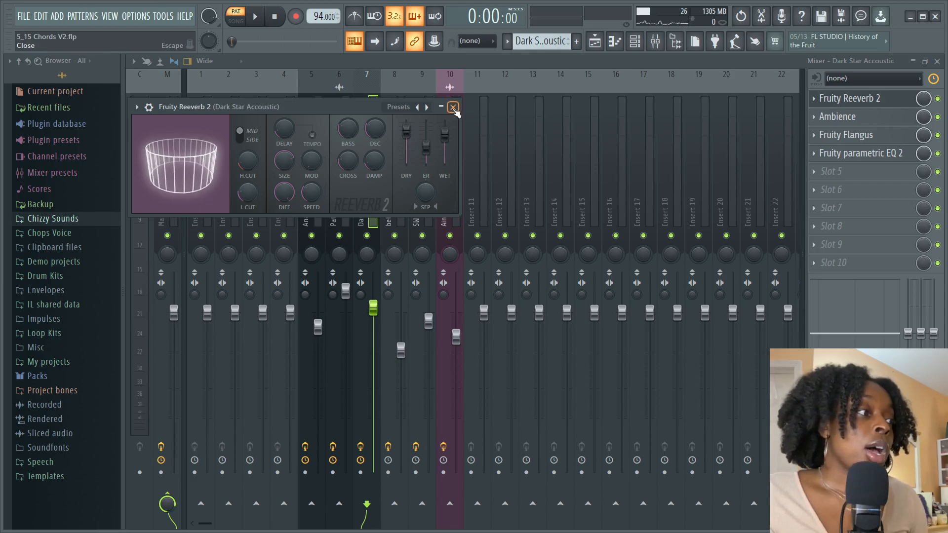
{"action": "left_click", "coordinate": [452, 107]}
{"action": "left_click", "coordinate": [836, 116]}
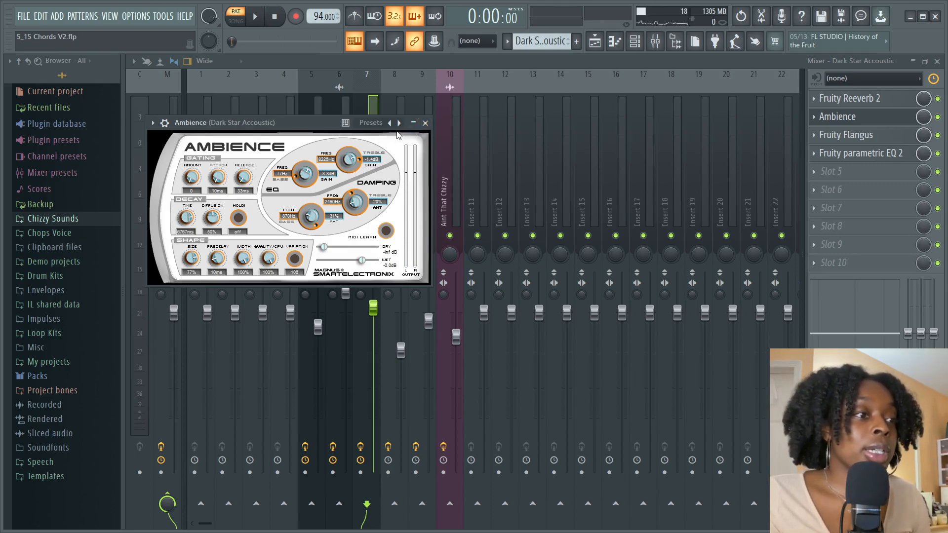
{"action": "left_click", "coordinate": [426, 124]}
{"action": "left_click", "coordinate": [834, 135]}
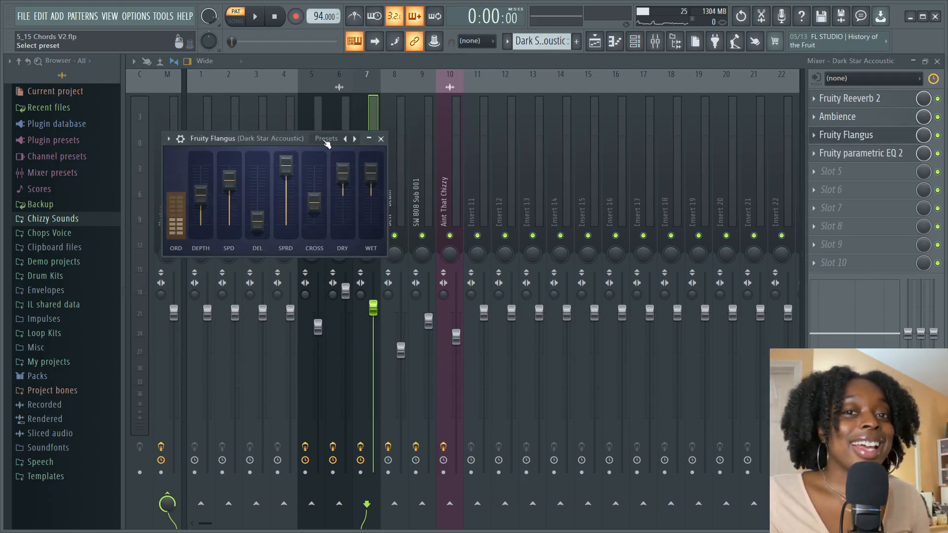
{"action": "left_click", "coordinate": [381, 139]}
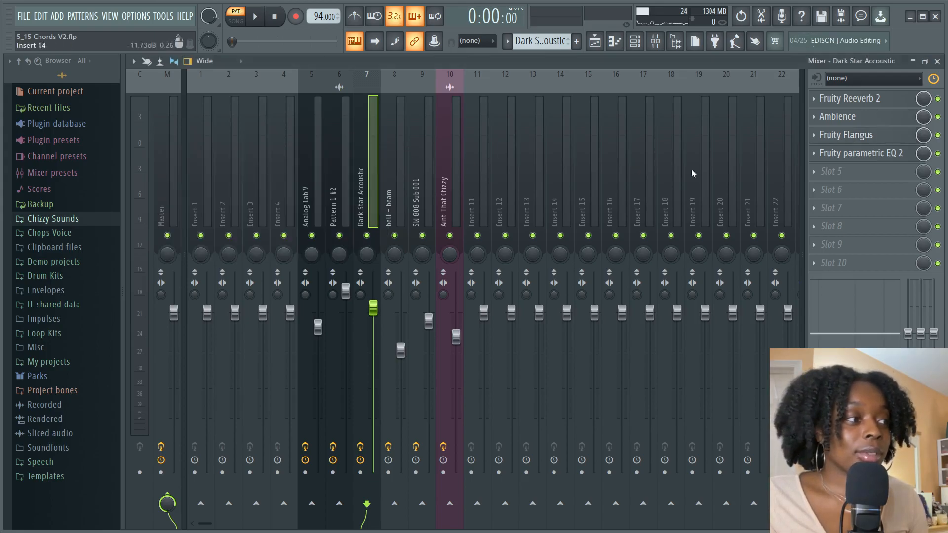
{"action": "left_click", "coordinate": [835, 154]}
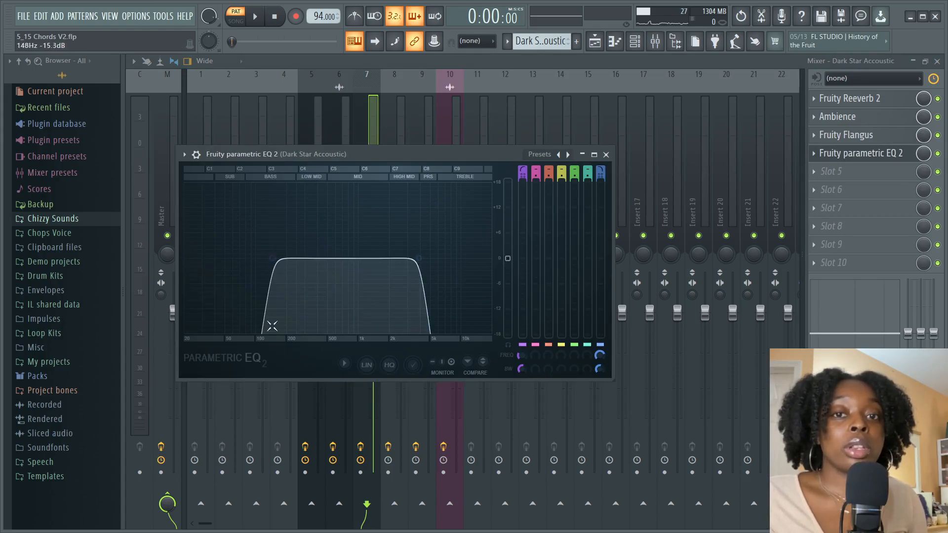
{"action": "left_click", "coordinate": [606, 154]}
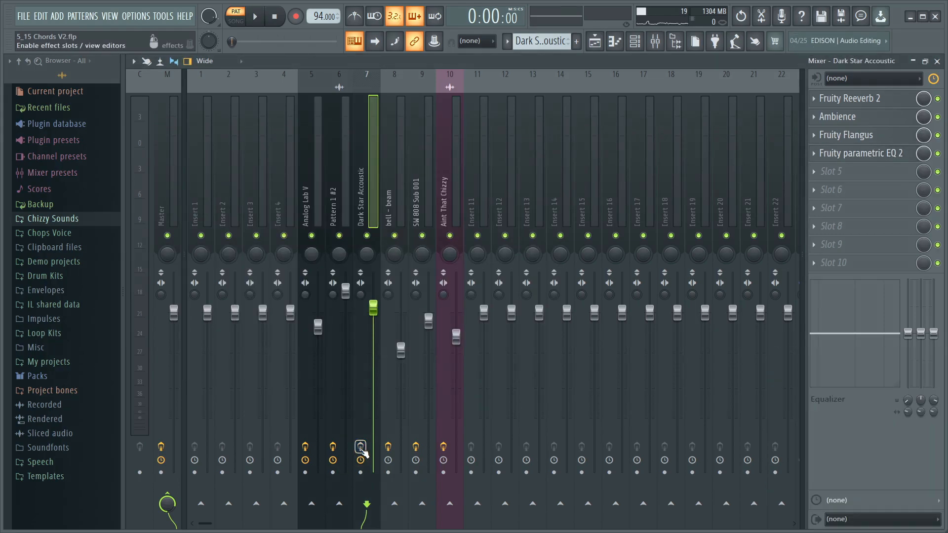
Play the Dark Star Accoustic pattern with its mixer effects bypassed, re-enable the track's effects and play it again
{"action": "key", "text": "space"}
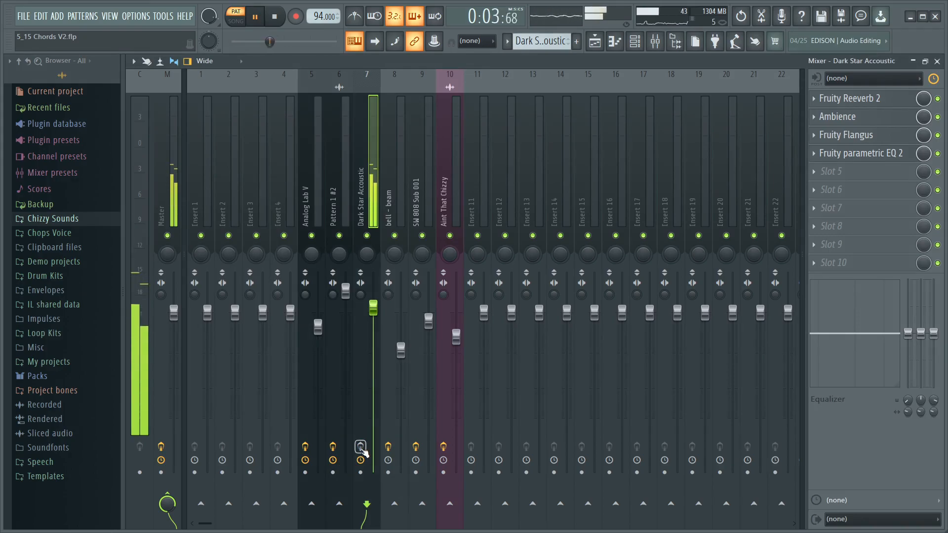
{"action": "key", "text": "space"}
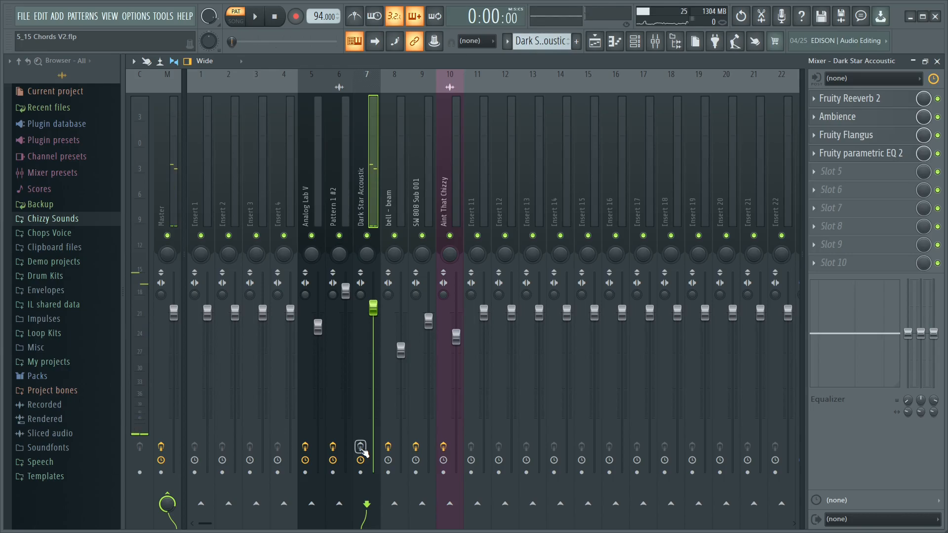
{"action": "key", "text": "space"}
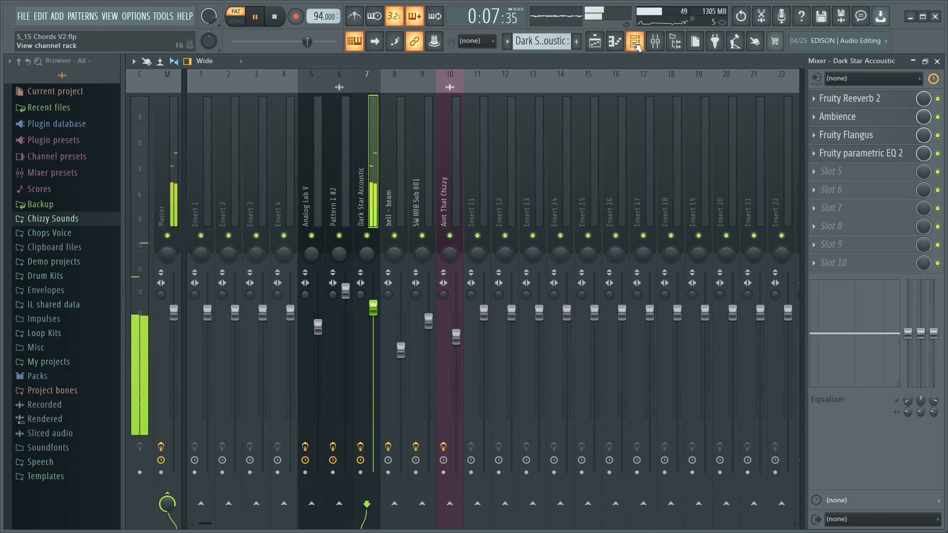
Show the Dark Star Accoustic channel's notes in the piano roll during playback, and stop playback
{"action": "left_click", "coordinate": [635, 41]}
{"action": "right_click", "coordinate": [296, 226]}
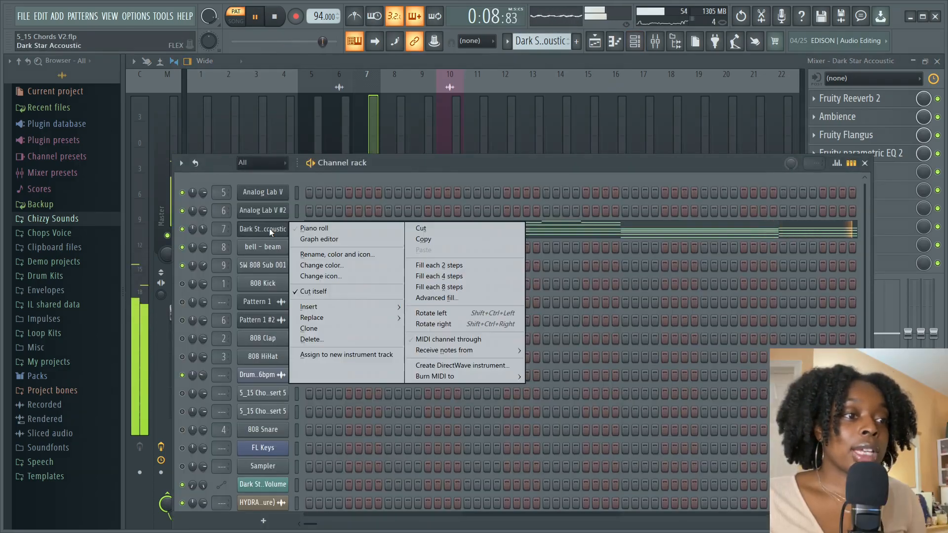
{"action": "left_click", "coordinate": [308, 228]}
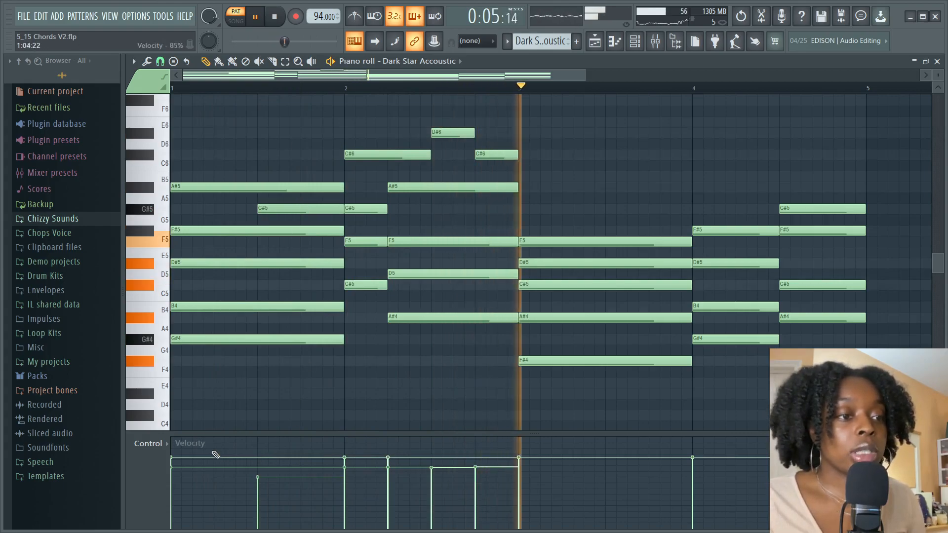
{"action": "key", "text": "space"}
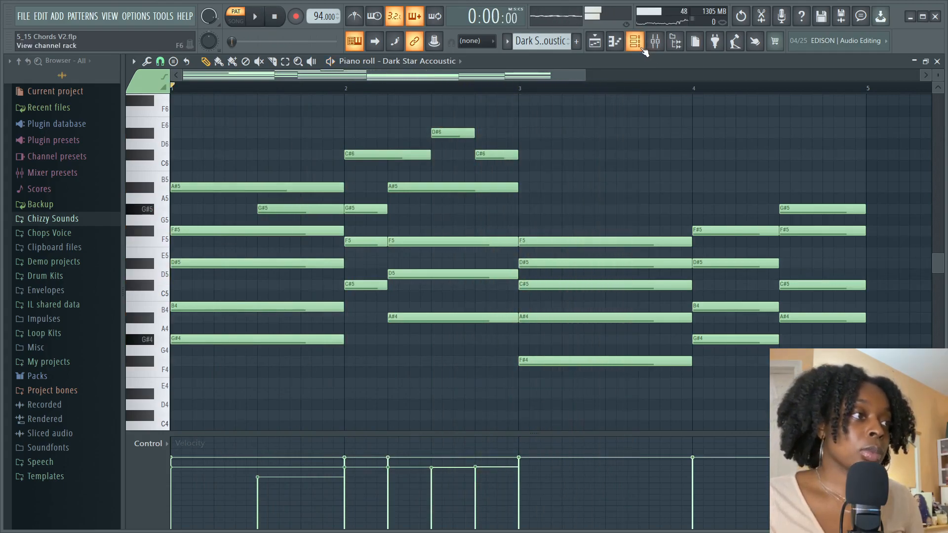
Mute the bar 5 Analog Lab V, bell - beam and SW 808 Sub 001 clips plus the volume automation, and play the playlist from bar 5
{"action": "left_click", "coordinate": [601, 42]}
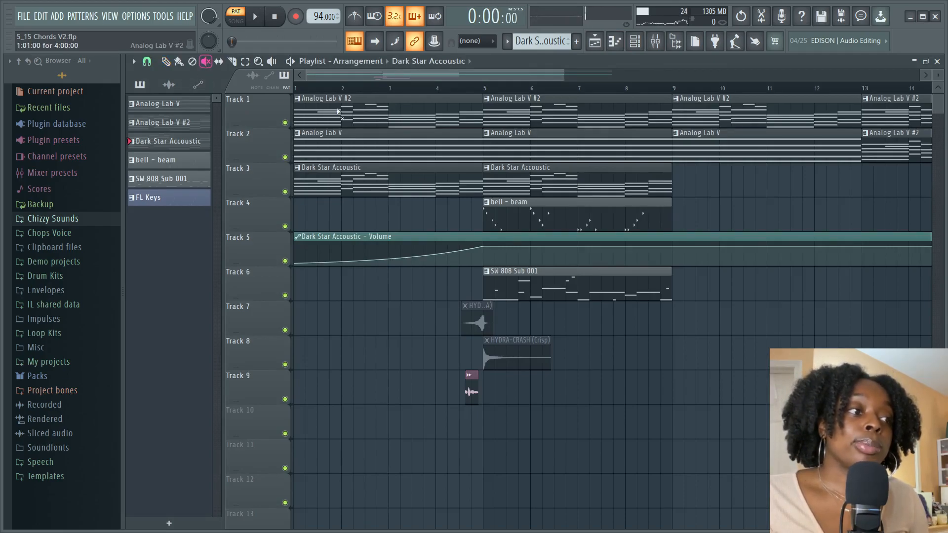
{"action": "left_click", "coordinate": [503, 141]}
{"action": "left_click", "coordinate": [484, 90]}
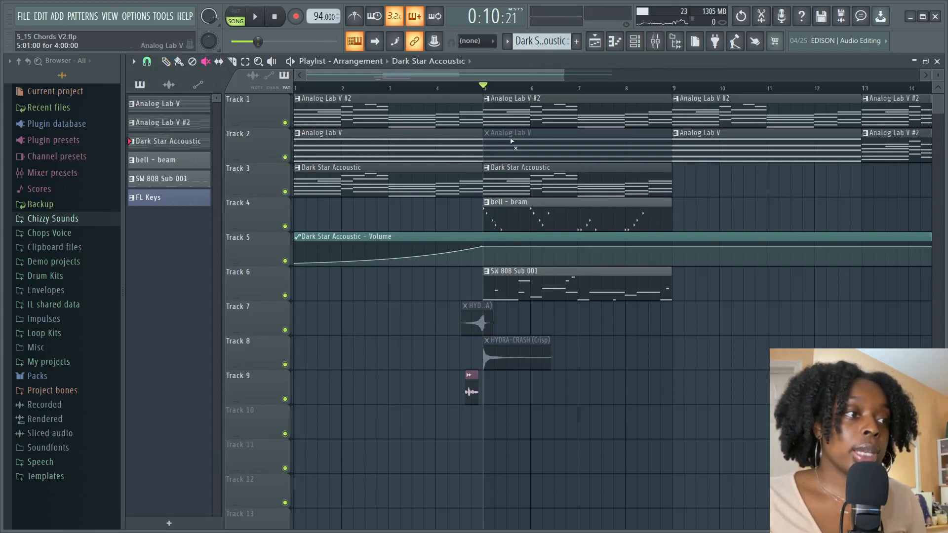
{"action": "left_click", "coordinate": [527, 215]}
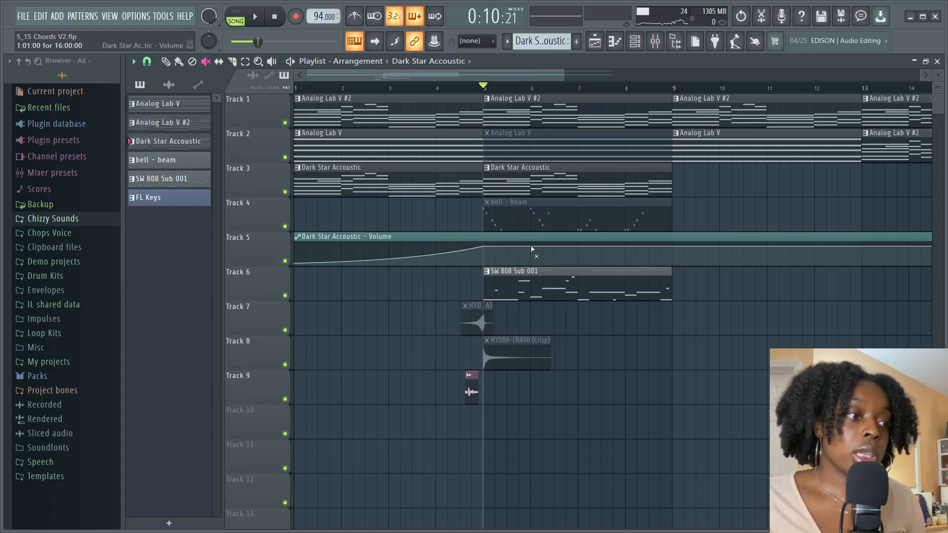
{"action": "left_click_drag", "start_coordinate": [529, 250], "coordinate": [511, 290]}
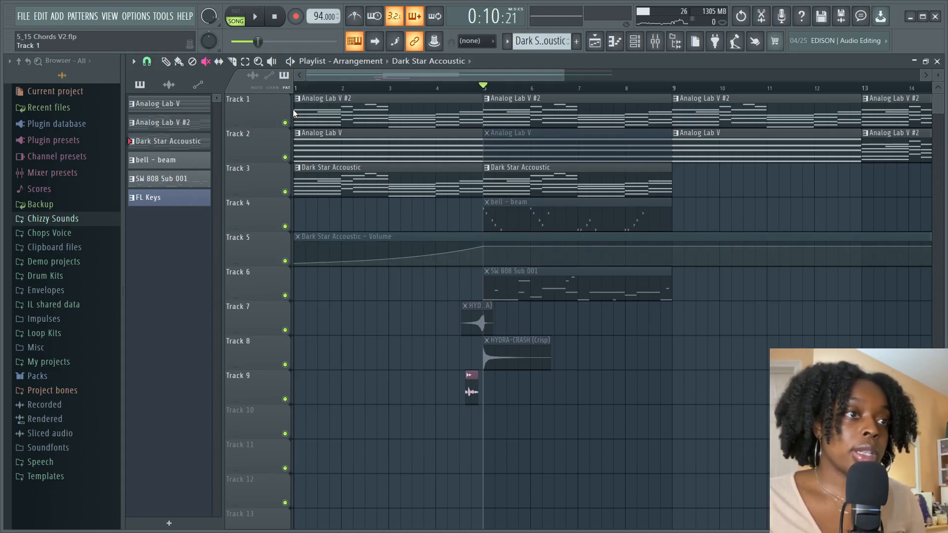
{"action": "left_click", "coordinate": [255, 17]}
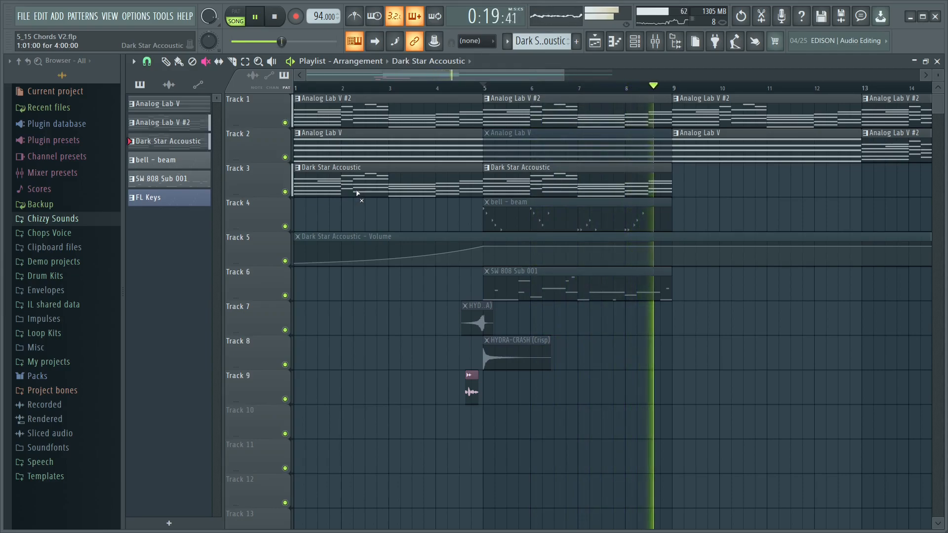
{"action": "key", "text": "space"}
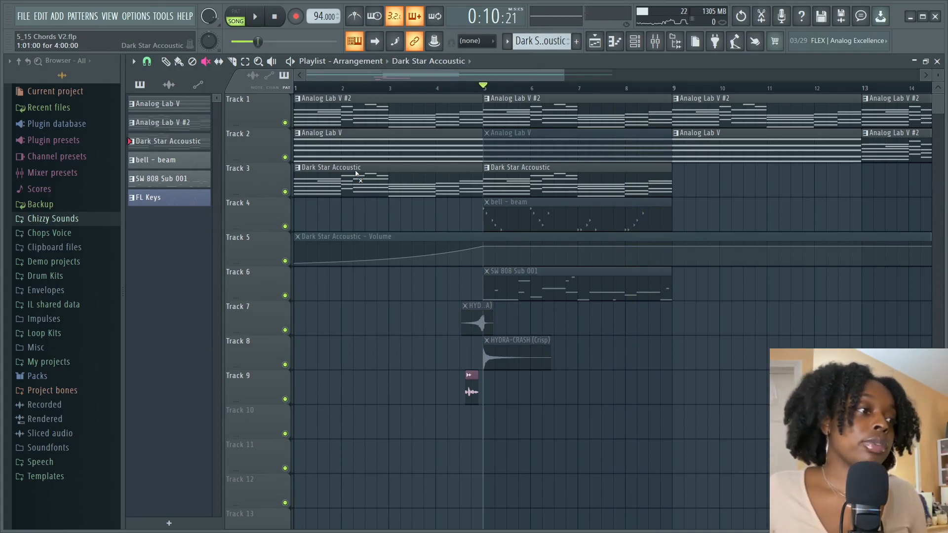
Mute the bar 5 clips of Analog Lab V #2 and Dark Star Accoustic, and unmute the Analog Lab V clip on Track 2
{"action": "left_click", "coordinate": [527, 113]}
{"action": "left_click", "coordinate": [519, 182]}
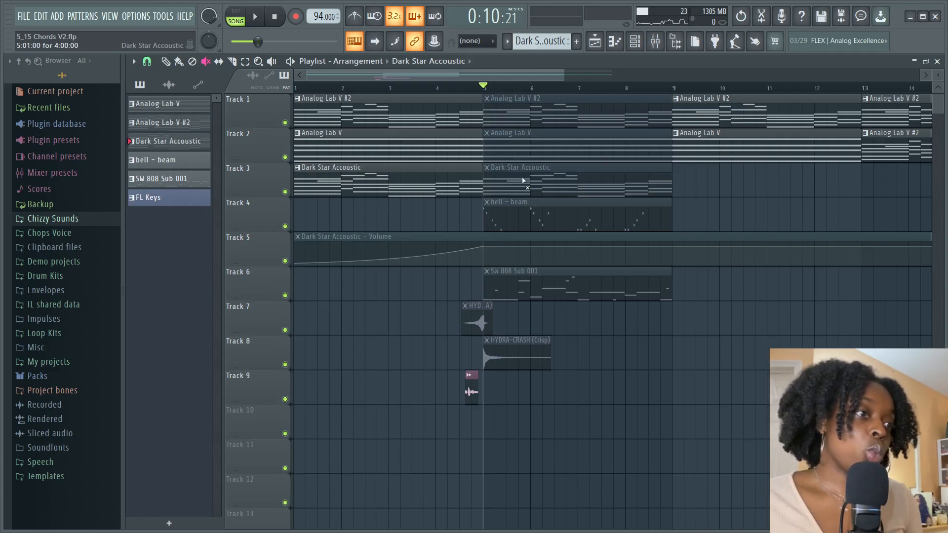
{"action": "left_click", "coordinate": [501, 148]}
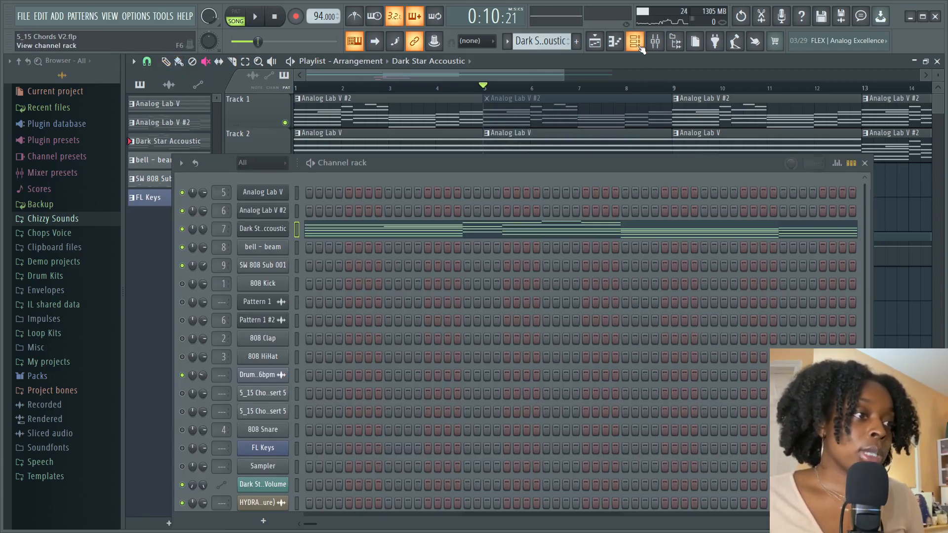
Open the Analog Lab V pattern from its bar 5 clip on playlist Track 2 in the piano roll
{"action": "left_click", "coordinate": [635, 41]}
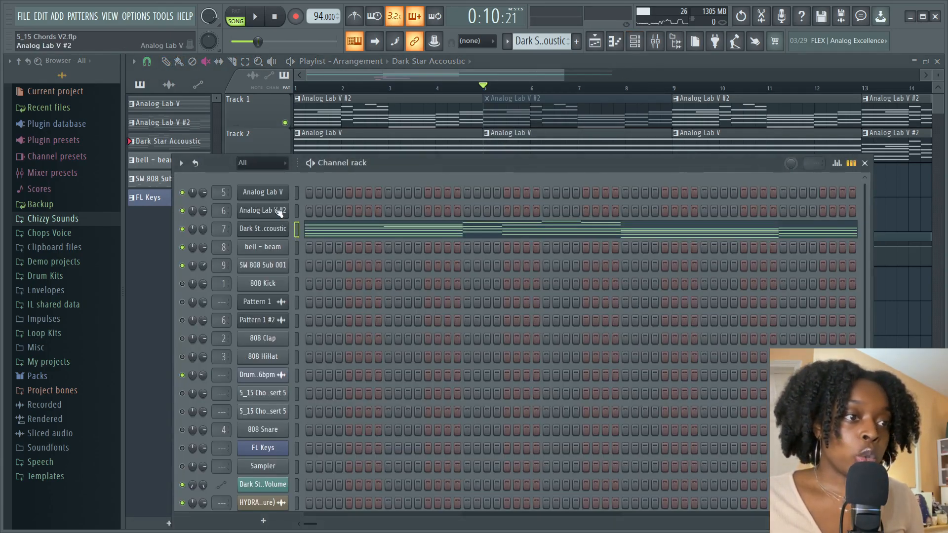
{"action": "left_click", "coordinate": [864, 165]}
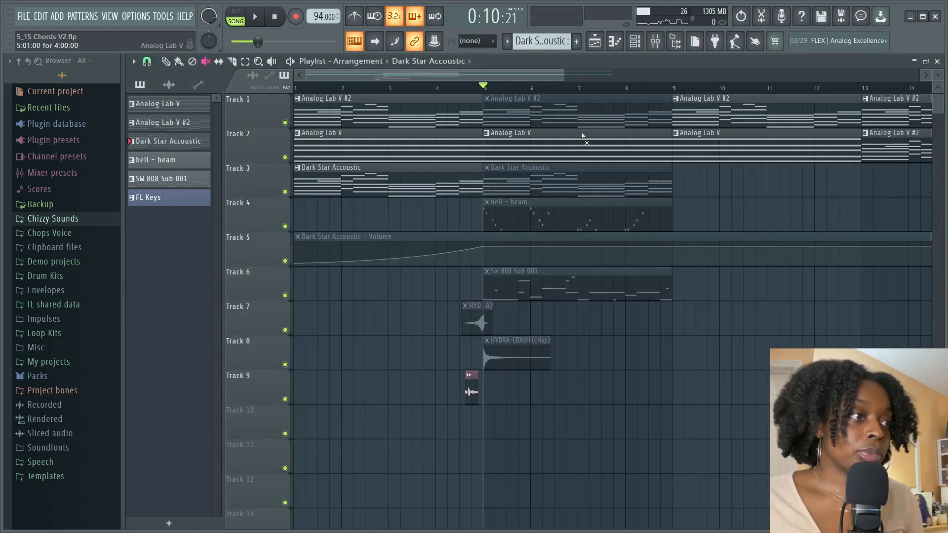
{"action": "double_click", "coordinate": [539, 150]}
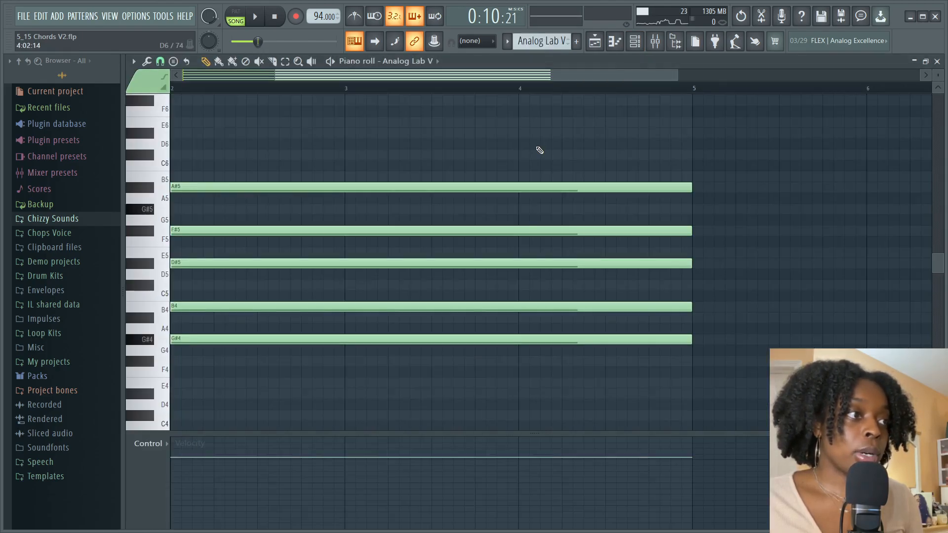
Open the Analog Lab V instrument from its channel and show its Arpeggiated Crystals preset
{"action": "left_click", "coordinate": [635, 44]}
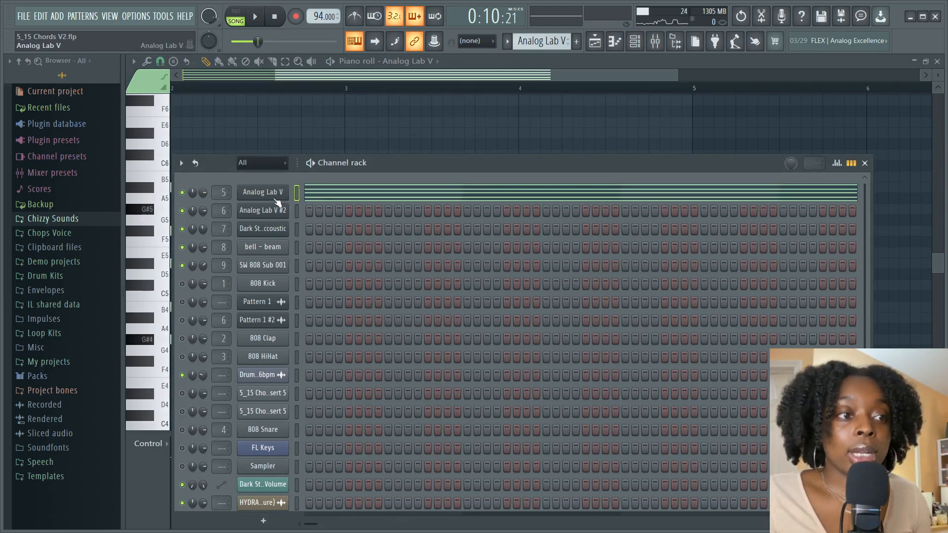
{"action": "left_click", "coordinate": [273, 194]}
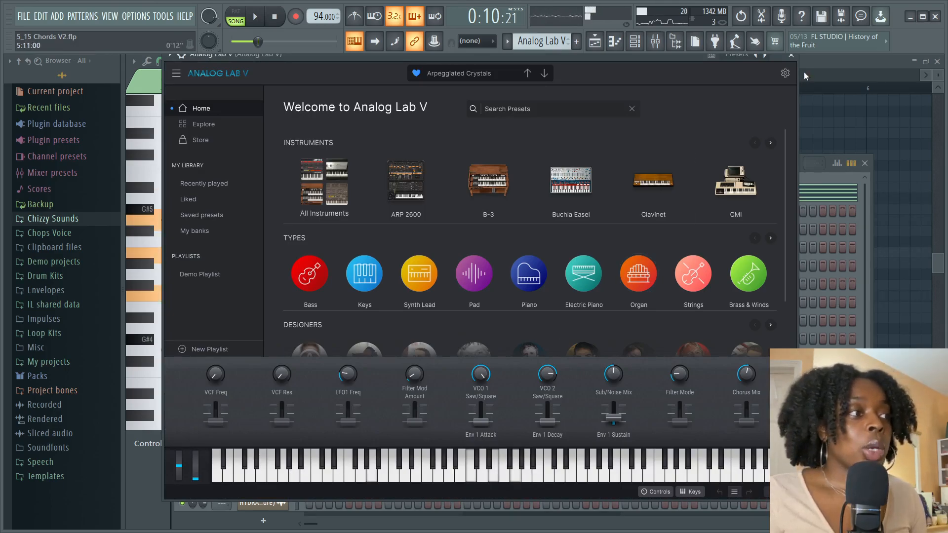
{"action": "left_click", "coordinate": [791, 56]}
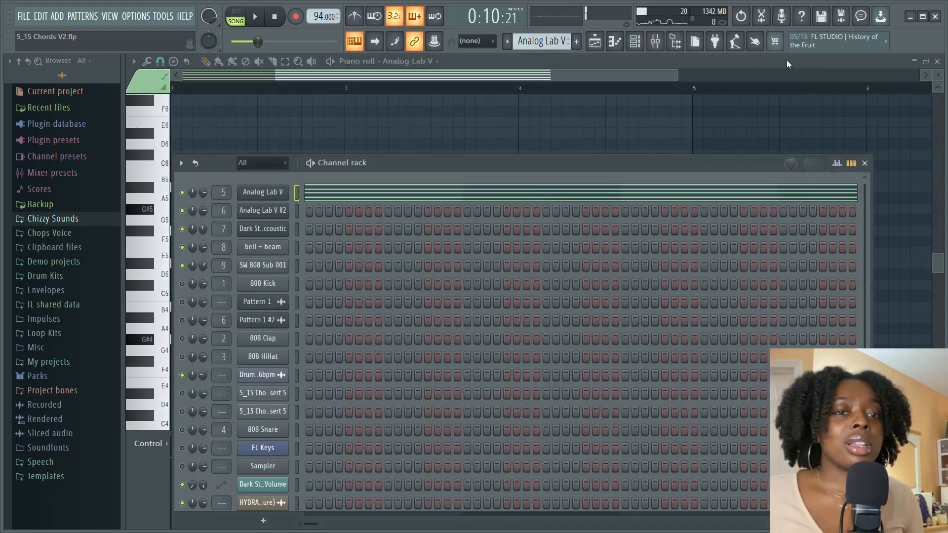
{"action": "right_click", "coordinate": [253, 192]}
{"action": "left_click", "coordinate": [269, 196]}
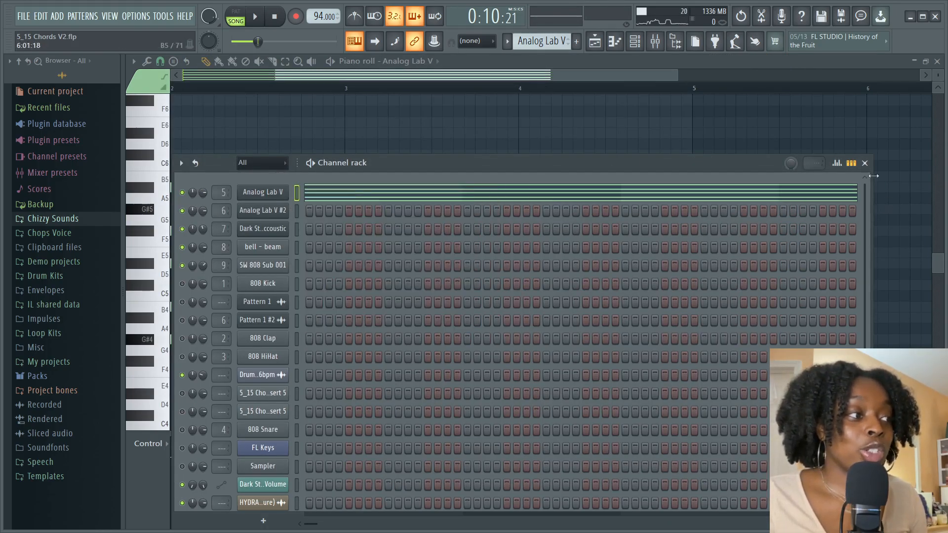
Show the Analog Lab V chord from bar 1 in the piano roll and play it in pattern mode
{"action": "left_click", "coordinate": [864, 163]}
{"action": "left_click_drag", "start_coordinate": [457, 77], "coordinate": [348, 79]}
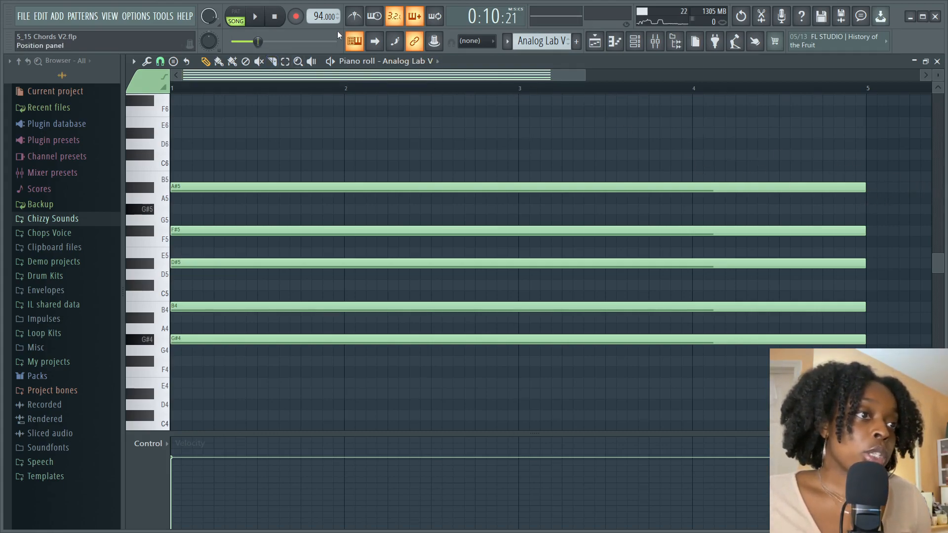
{"action": "left_click", "coordinate": [236, 14]}
{"action": "left_click", "coordinate": [261, 16]}
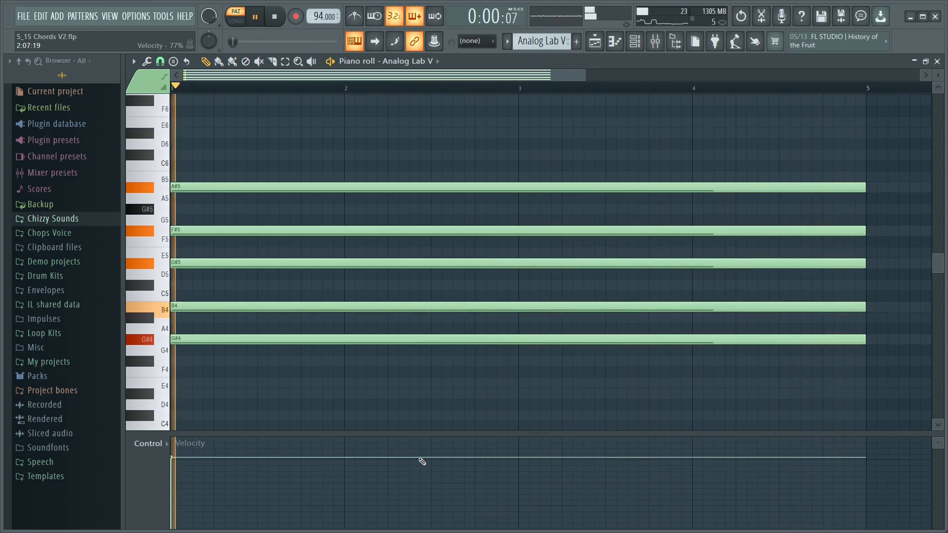
{"action": "key", "text": "space"}
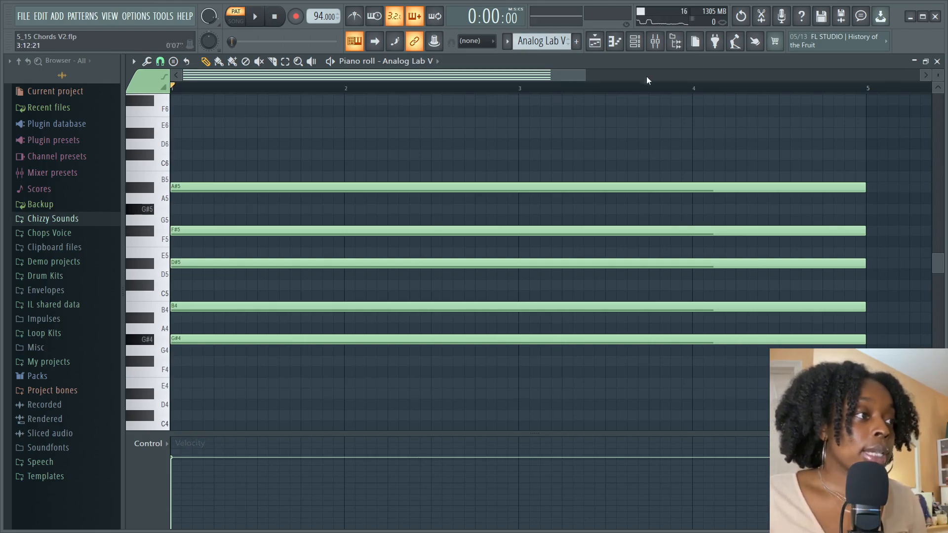
Review the Fruity parametric EQ 2 and Vinyl settings on the Analog Lab V mixer track
{"action": "left_click", "coordinate": [655, 41]}
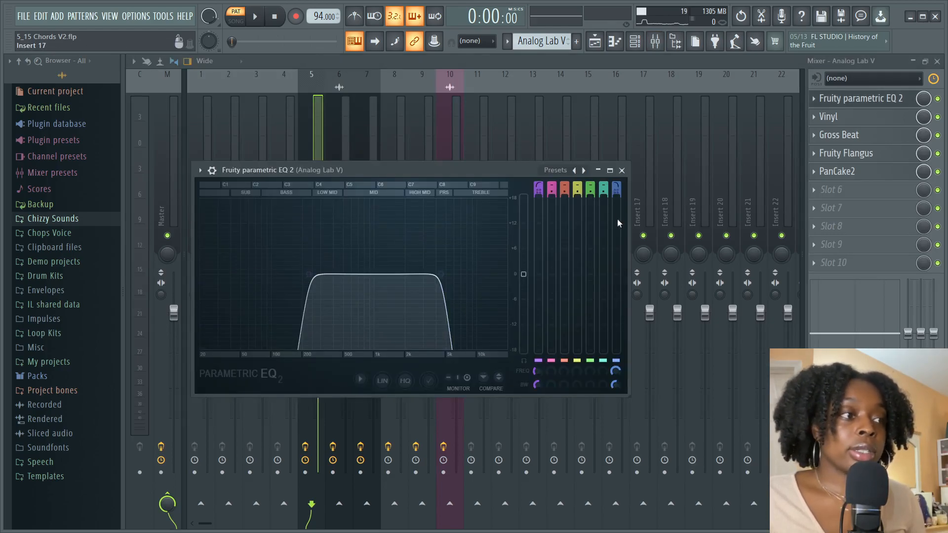
{"action": "left_click", "coordinate": [620, 170]}
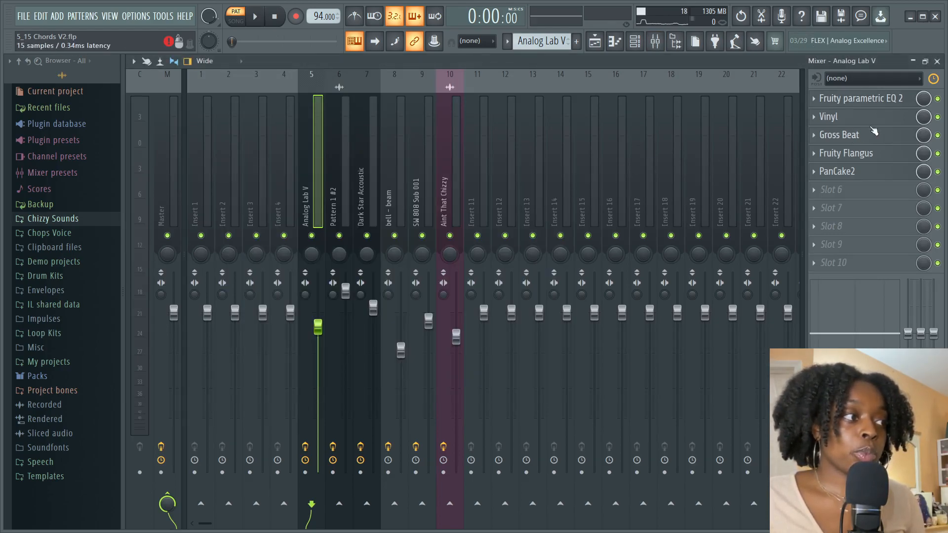
{"action": "left_click", "coordinate": [872, 119]}
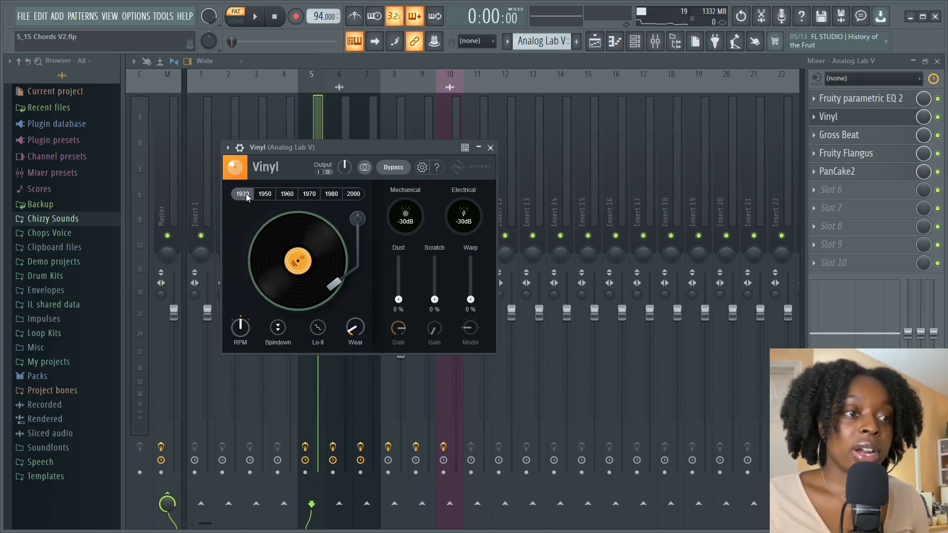
{"action": "mouse_move", "coordinate": [352, 339]}
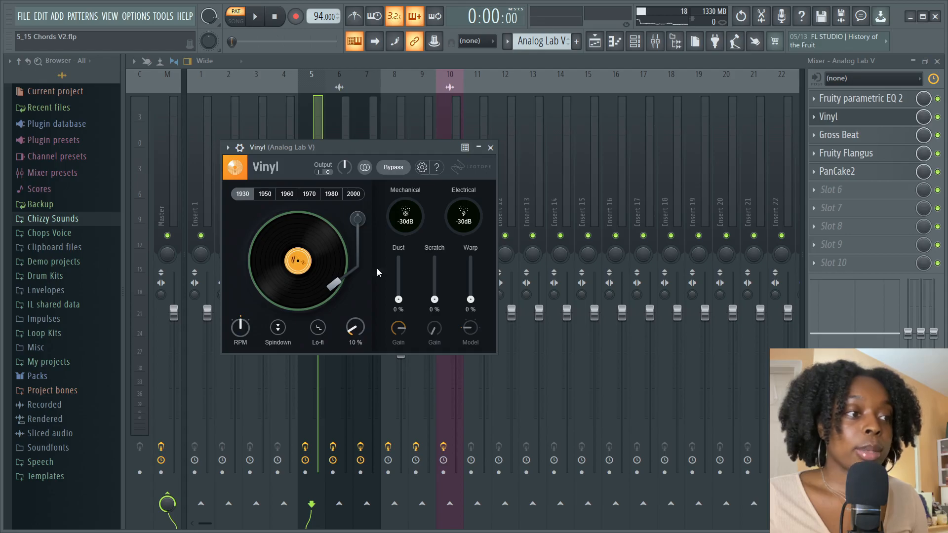
{"action": "left_click", "coordinate": [490, 147]}
Review the Gross Beat, Fruity Flangus and PanCake2 settings on the Analog Lab V mixer track
{"action": "left_click", "coordinate": [839, 135]}
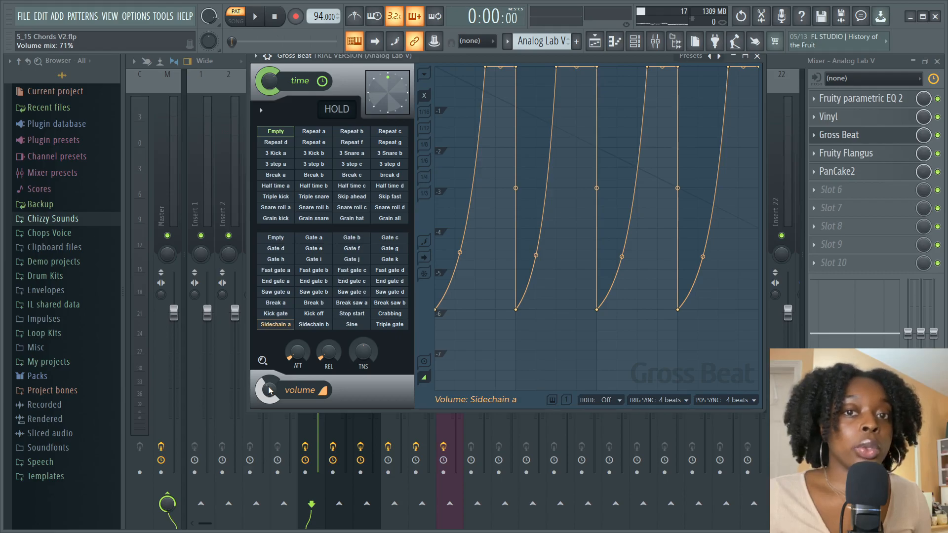
{"action": "left_click", "coordinate": [842, 153]}
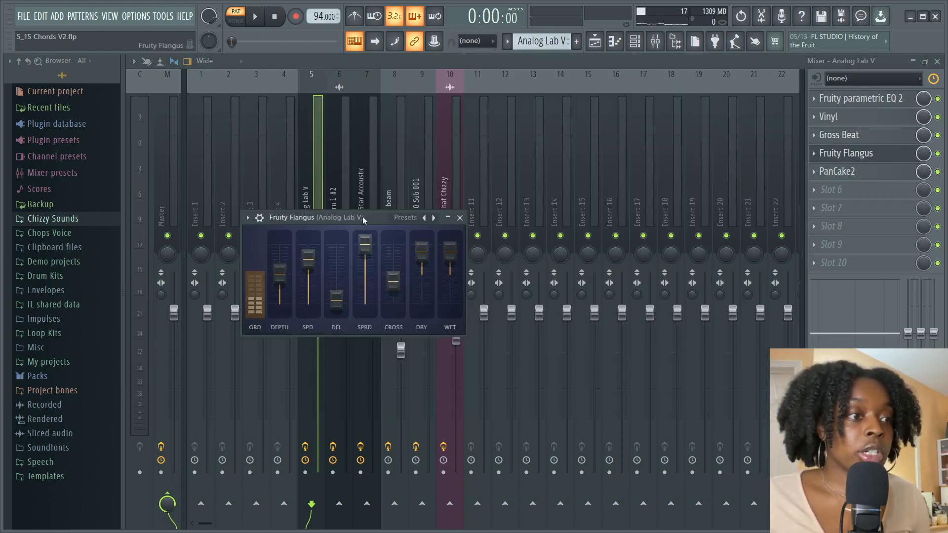
{"action": "left_click", "coordinate": [460, 218]}
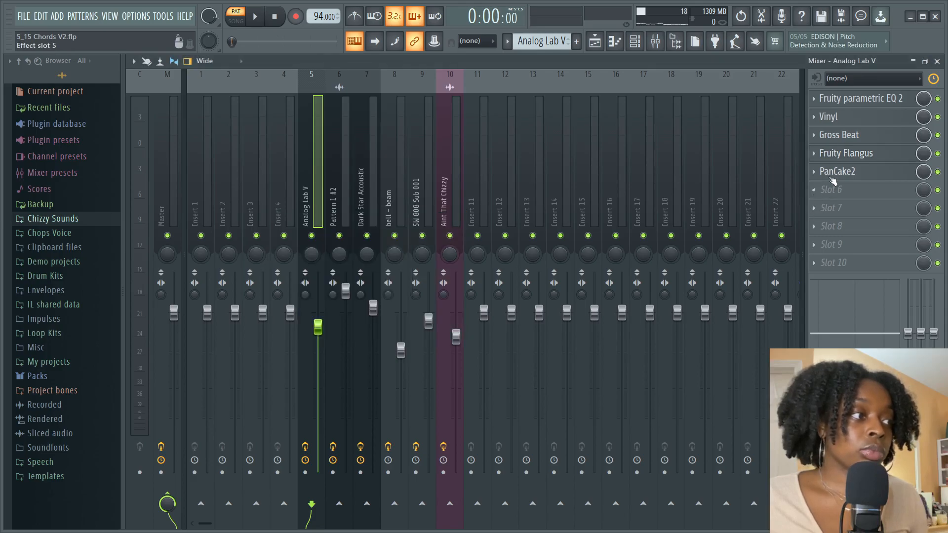
{"action": "left_click", "coordinate": [835, 172]}
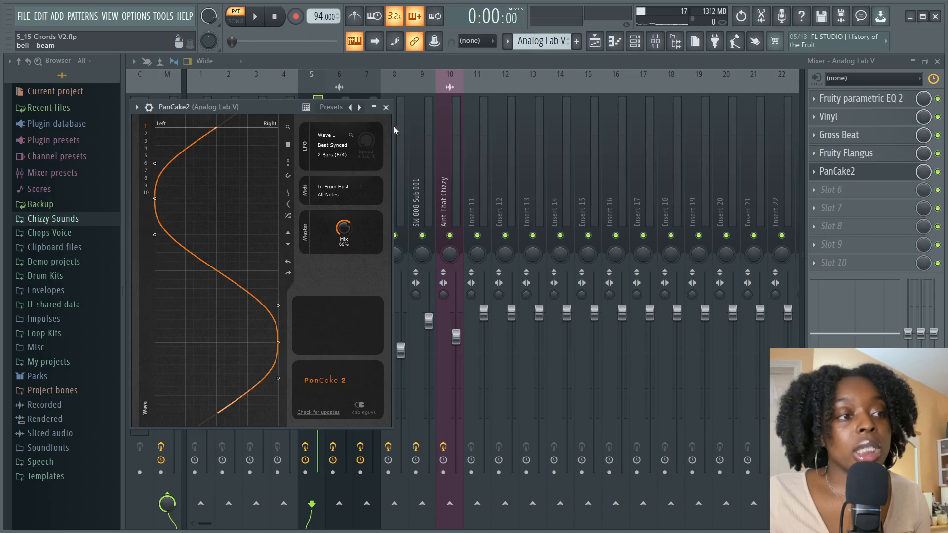
{"action": "left_click", "coordinate": [386, 106]}
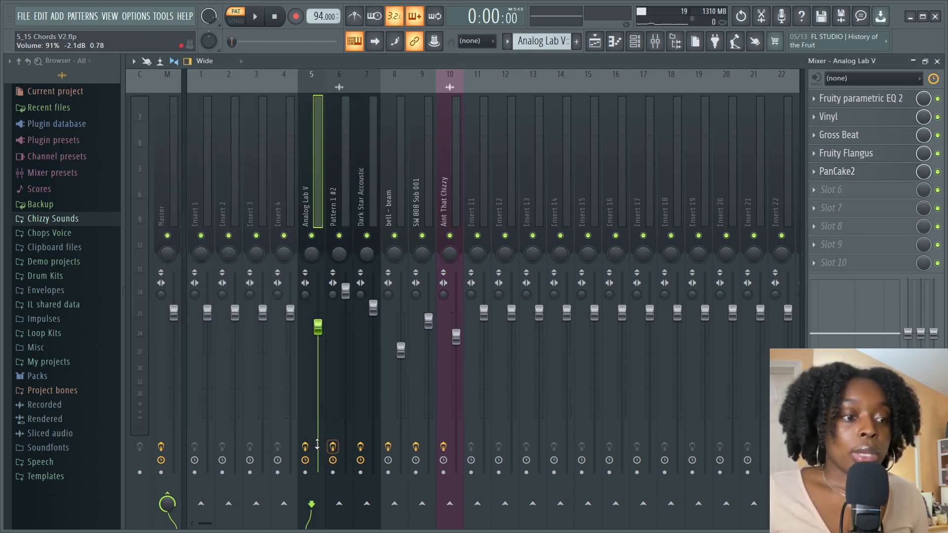
Bypass all effects on the Analog Lab V mixer track and play the pattern without them
{"action": "left_click", "coordinate": [310, 447]}
{"action": "key", "text": "space"}
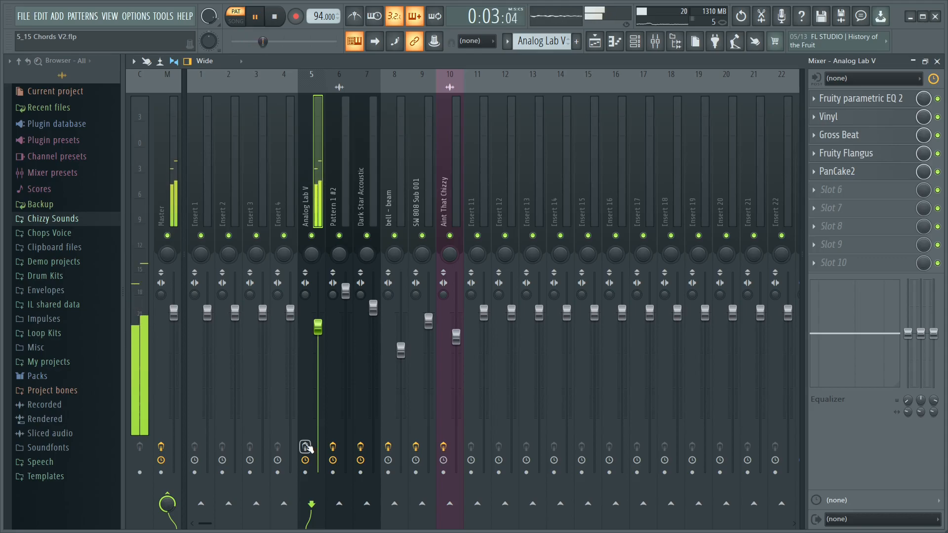
{"action": "key", "text": "space"}
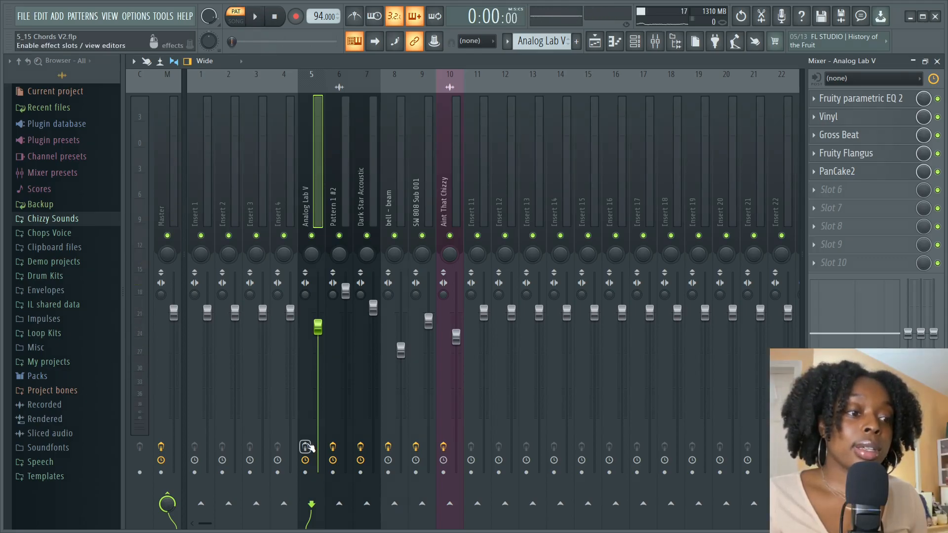
Re-enable all effects on the Analog Lab V mixer track and play the pattern with them
{"action": "left_click", "coordinate": [306, 446]}
{"action": "key", "text": "space"}
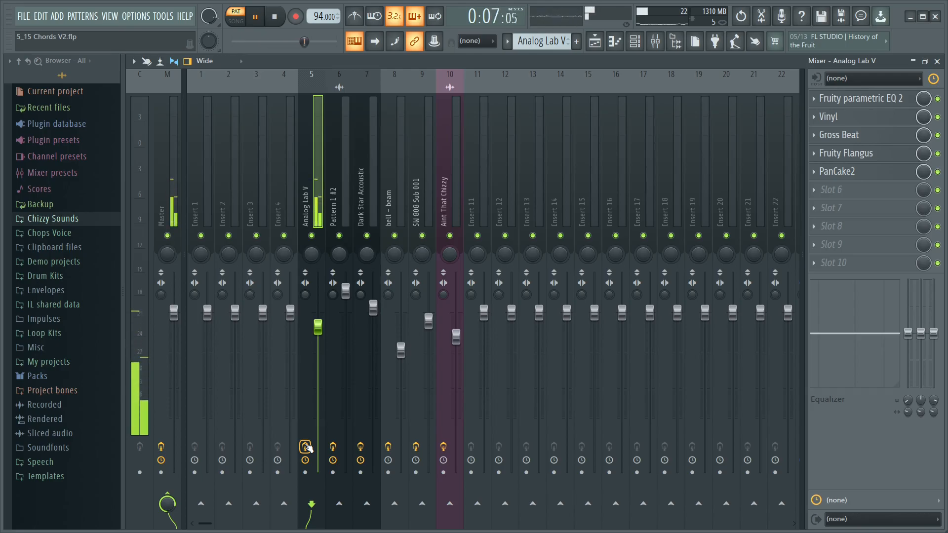
{"action": "key", "text": "space"}
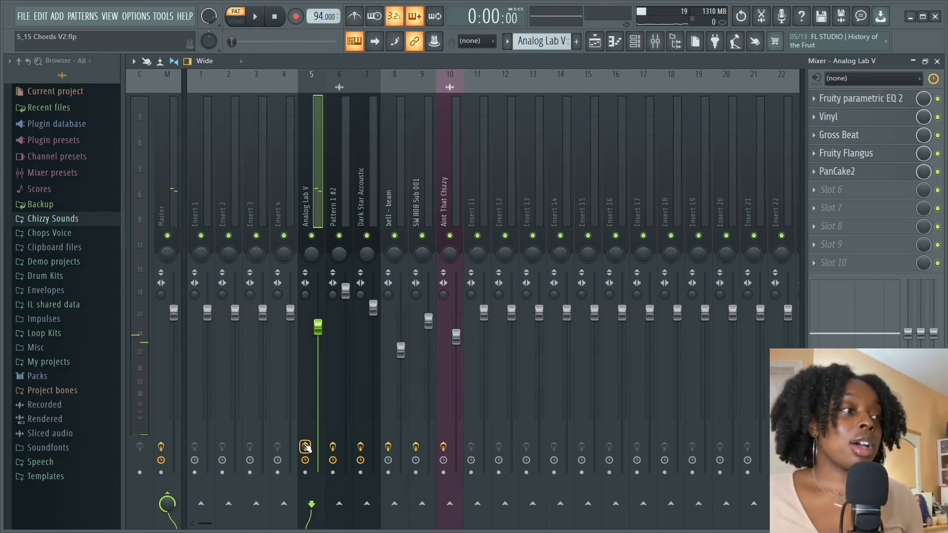
Play the three chord layers together from bar 5 in the playlist, then mute their clips there and unmute the bell – beam clip
{"action": "key", "text": "F5"}
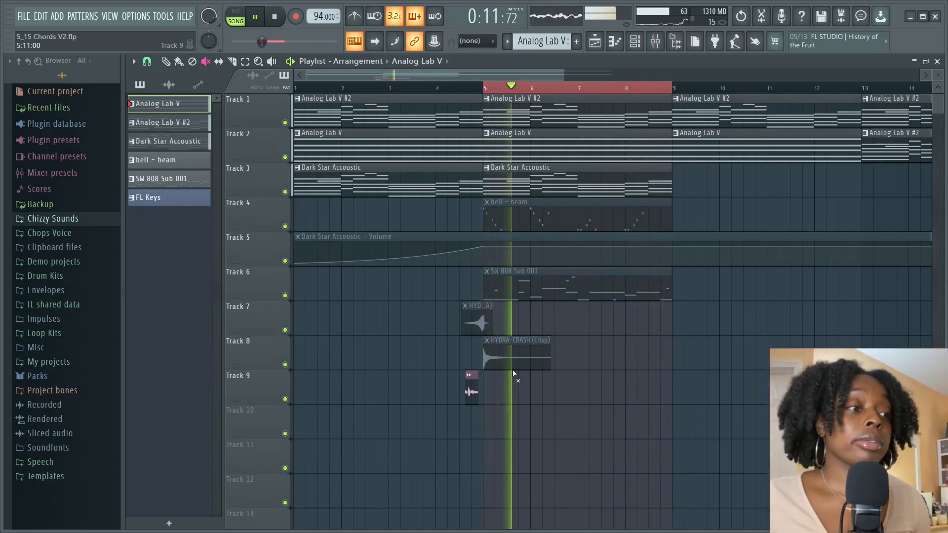
{"action": "key", "text": "space"}
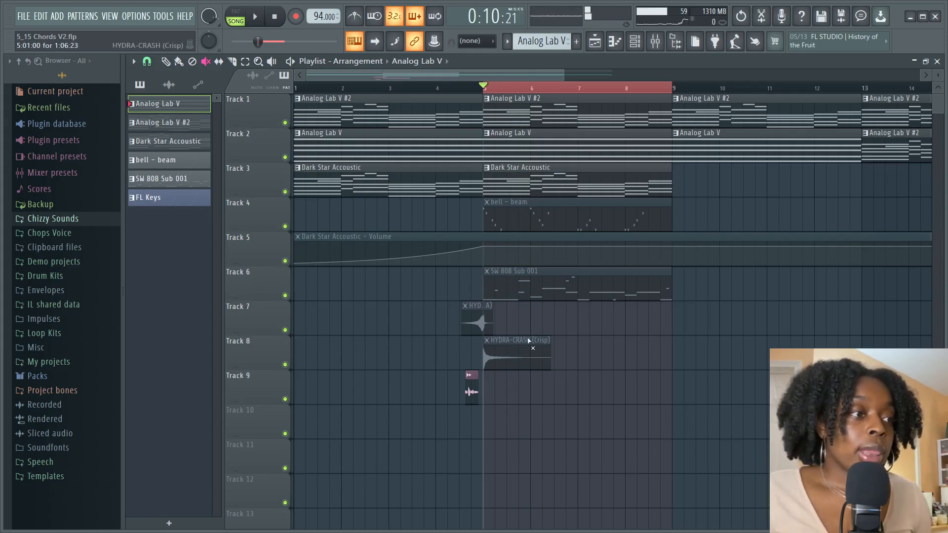
{"action": "mouse_move", "coordinate": [538, 127]}
{"action": "left_mouse_down"}
{"action": "mouse_move", "coordinate": [540, 176]}
{"action": "mouse_move", "coordinate": [518, 219]}
{"action": "left_mouse_up"}
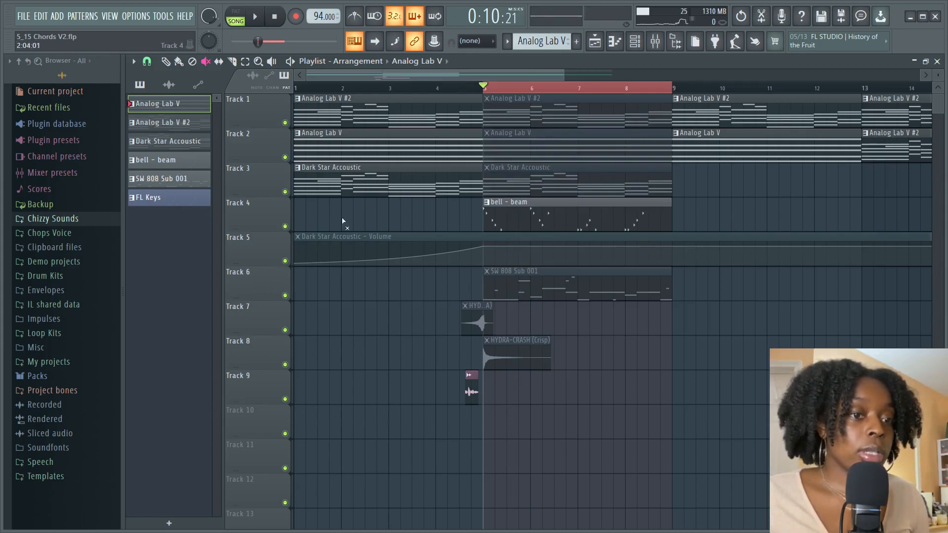
Find and preview the bell - beam sample in the Bells folder of the 76 - Ethereal Vol. 3 (One Shot Kit) loop kit
{"action": "left_click", "coordinate": [44, 333]}
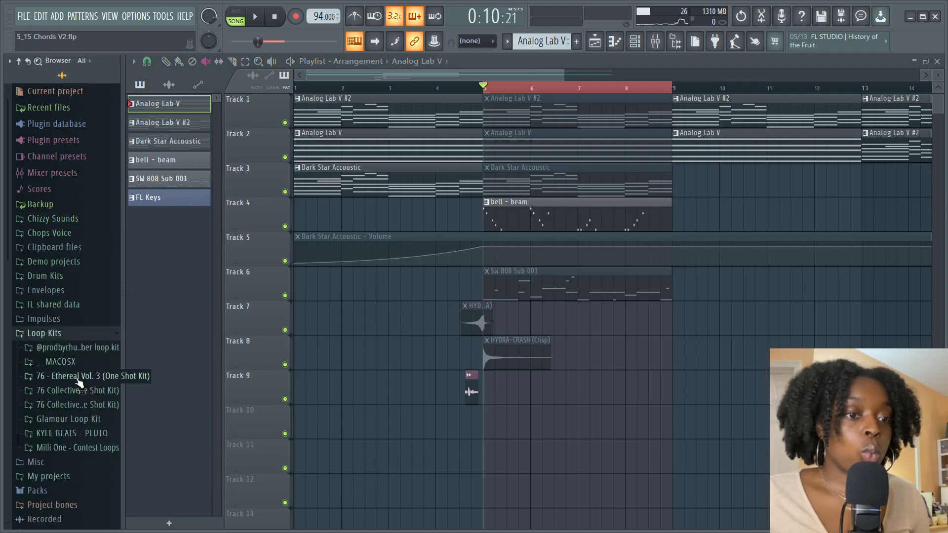
{"action": "left_click", "coordinate": [74, 379]}
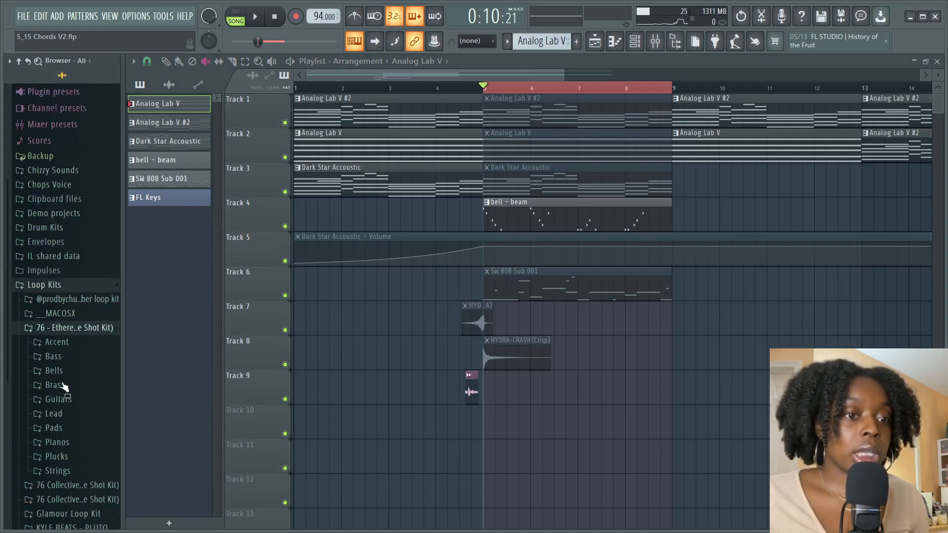
{"action": "left_click", "coordinate": [55, 339]}
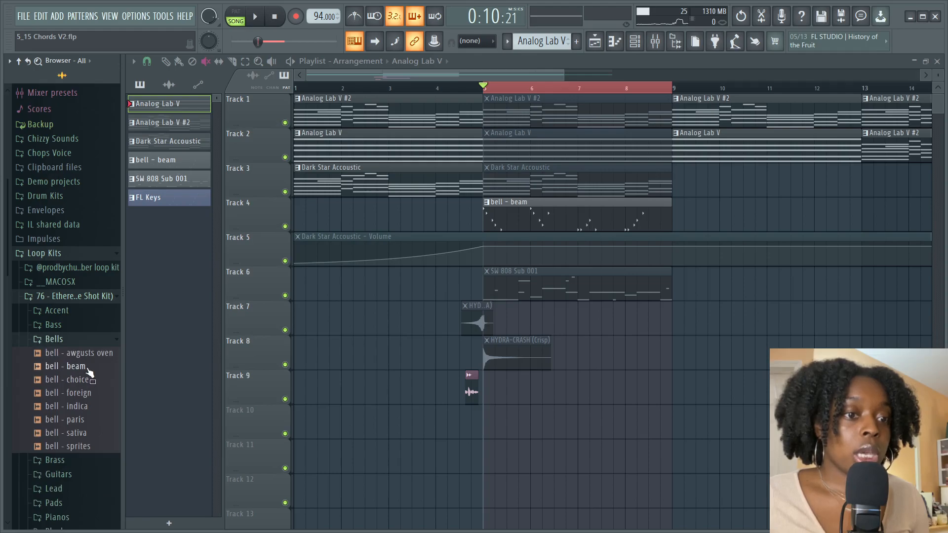
{"action": "left_click", "coordinate": [88, 370]}
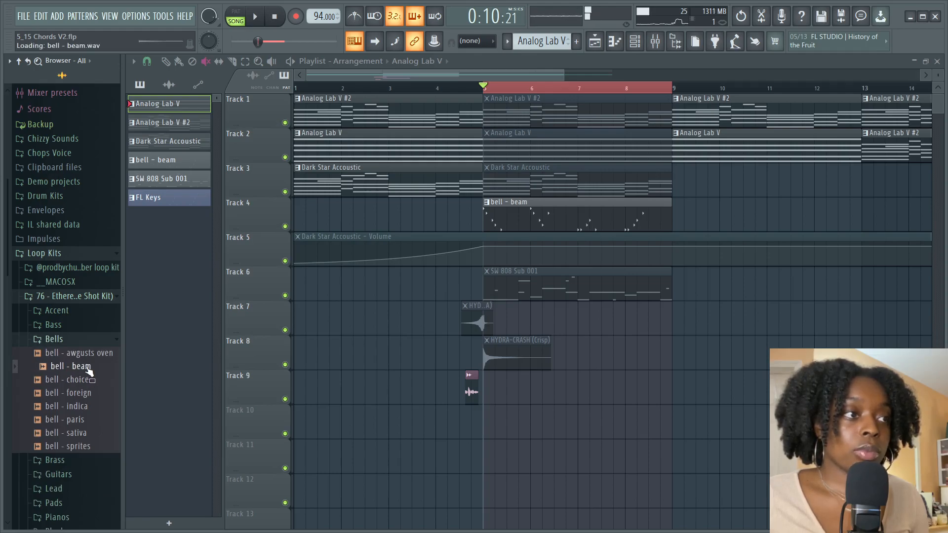
Show the bell – beam clip's notes from bar 1 in the piano roll
{"action": "left_click", "coordinate": [633, 47]}
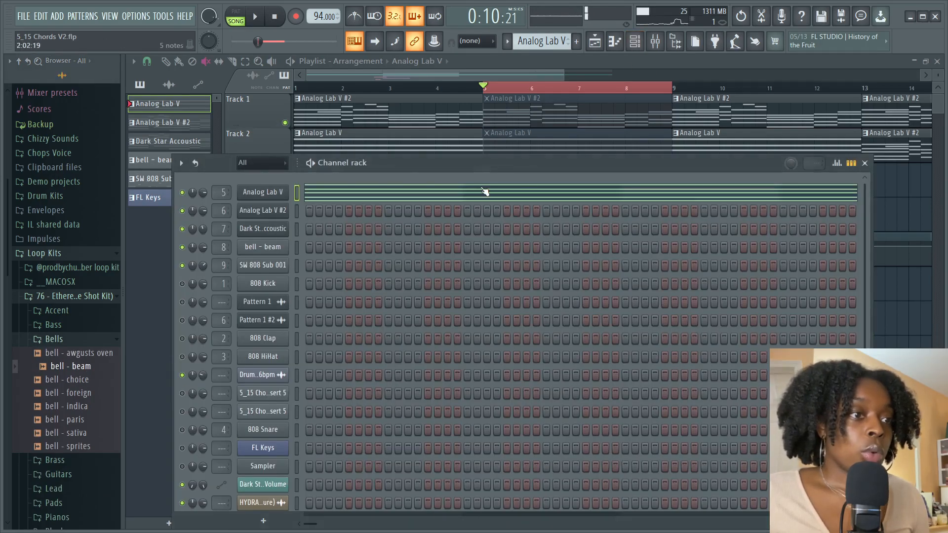
{"action": "left_click", "coordinate": [865, 163]}
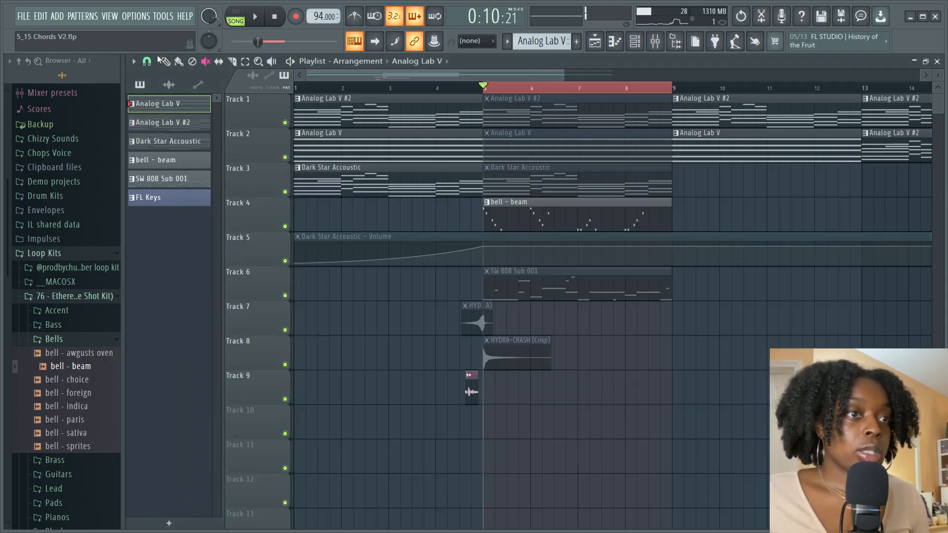
{"action": "double_click", "coordinate": [571, 212]}
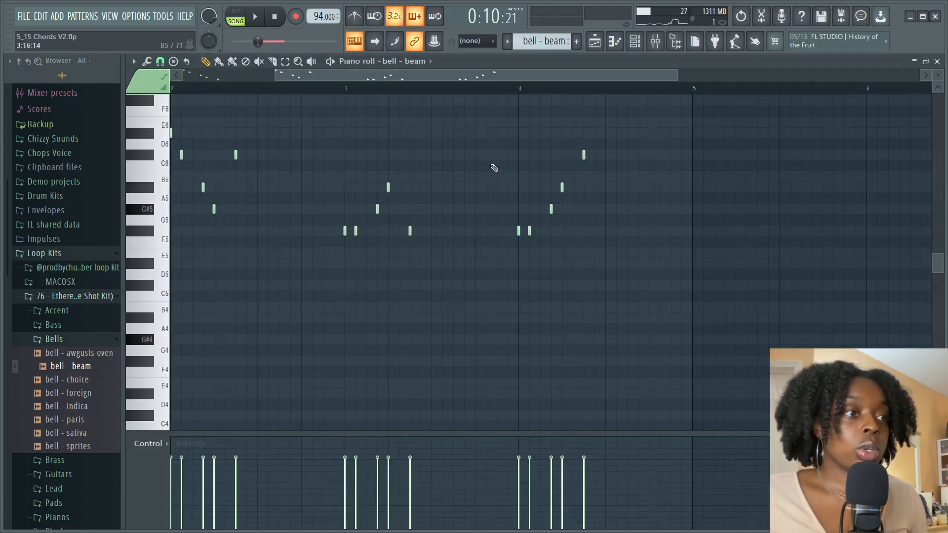
{"action": "left_click_drag", "start_coordinate": [400, 77], "coordinate": [237, 77]}
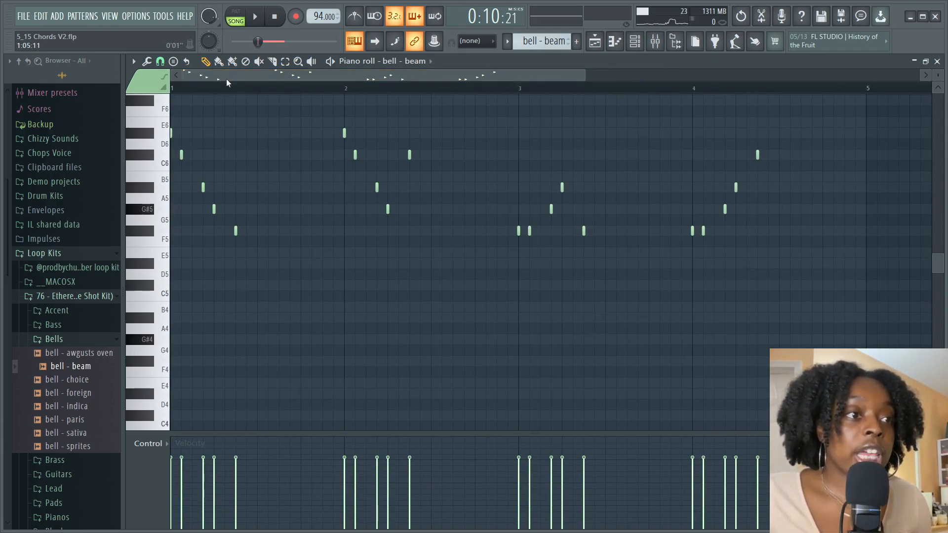
{"action": "scroll", "coordinate": [228, 95], "scroll_direction": "up", "scroll_amount": 4}
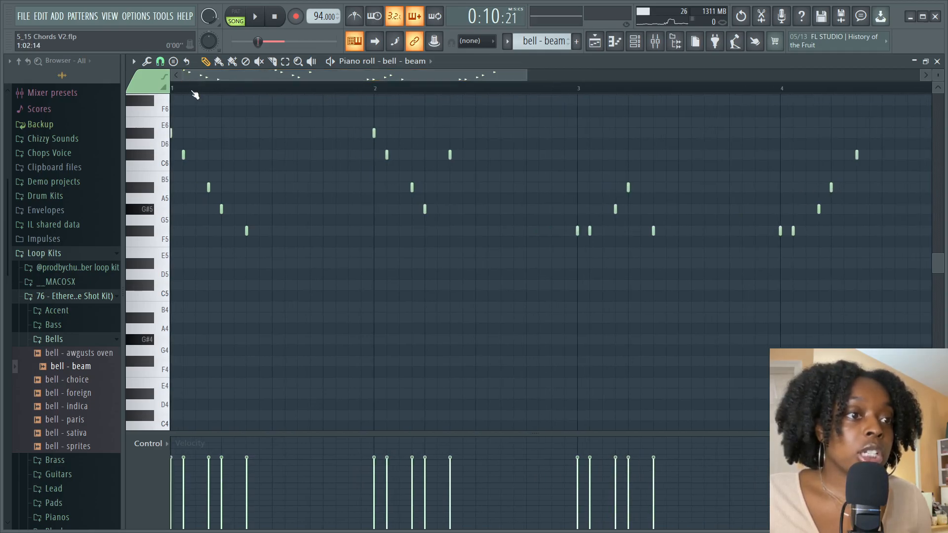
{"action": "scroll", "coordinate": [197, 93], "scroll_direction": "down", "scroll_amount": 2}
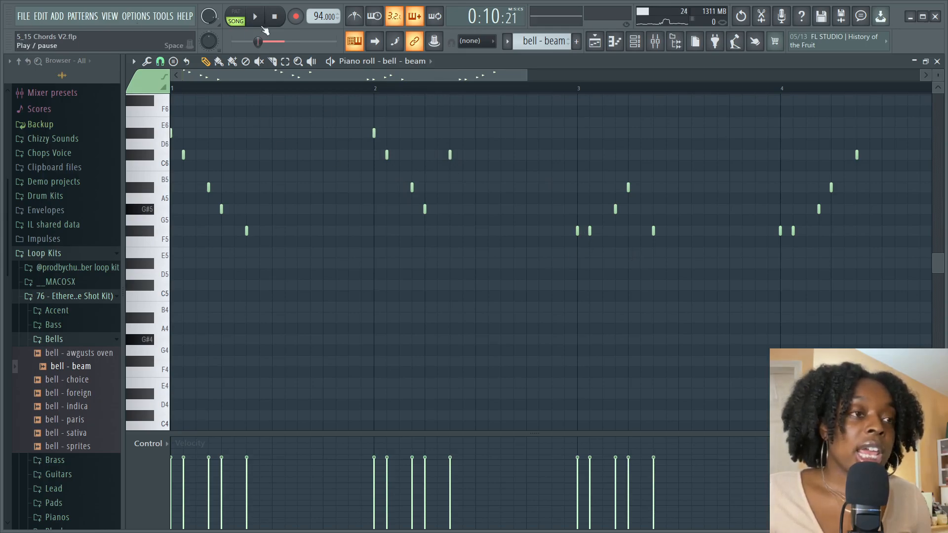
Bypass all effects on the bell – beam mixer track and play its pattern without them in pattern mode
{"action": "left_click", "coordinate": [655, 42]}
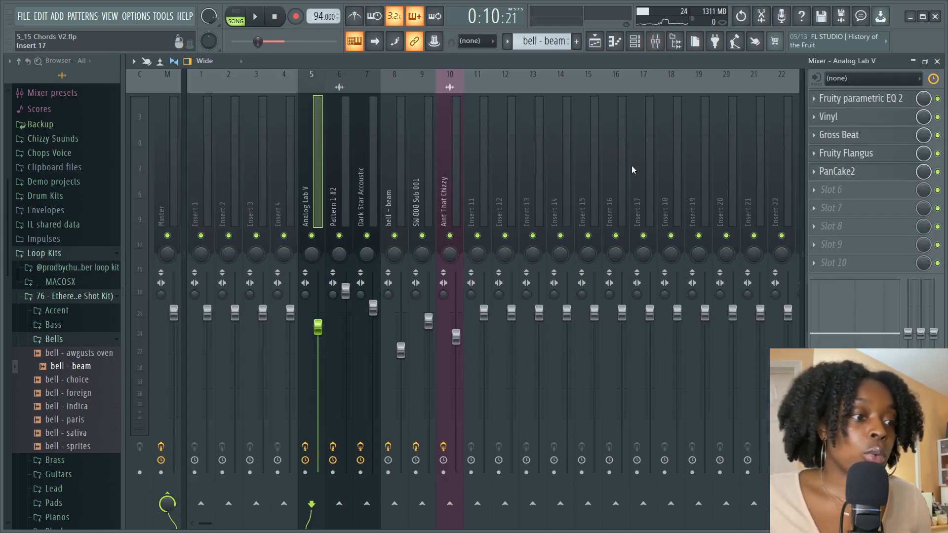
{"action": "left_click", "coordinate": [389, 447]}
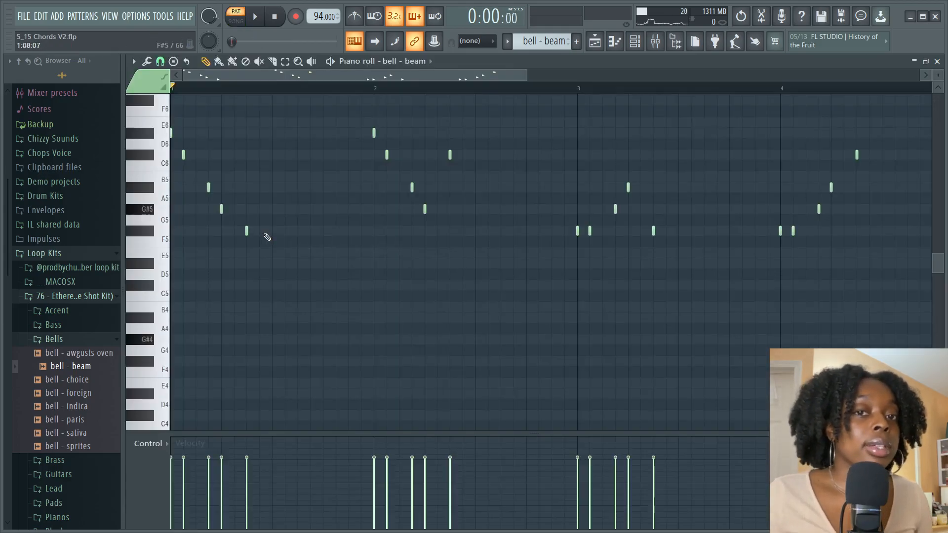
{"action": "left_click", "coordinate": [253, 18]}
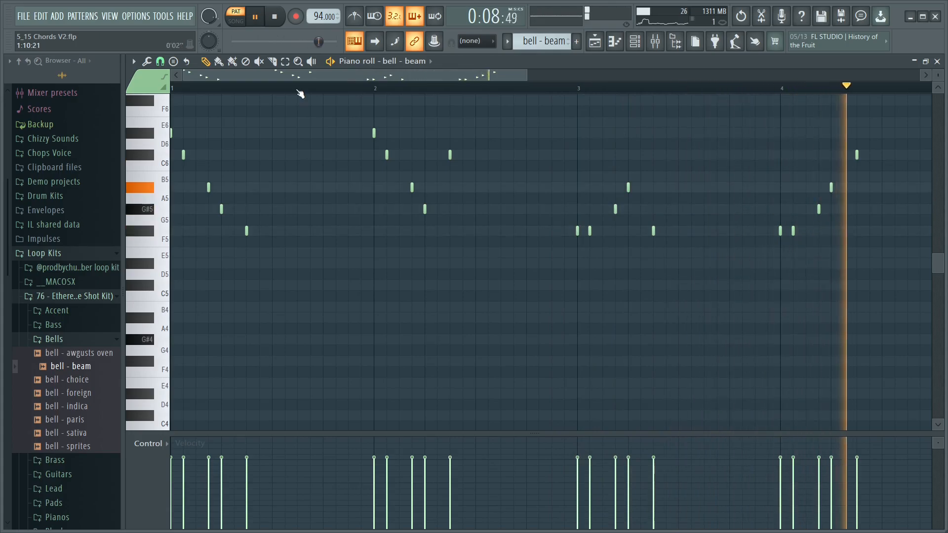
{"action": "left_click", "coordinate": [277, 19]}
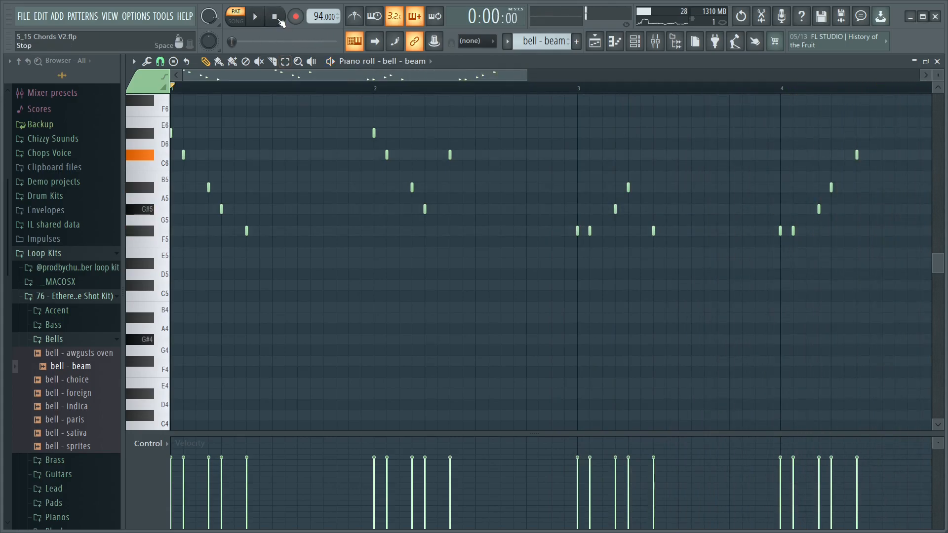
Re-enable the effects on the bell – beam mixer track and review its Fruity parametric EQ 2 and Soundgoodizer settings
{"action": "left_click", "coordinate": [655, 44]}
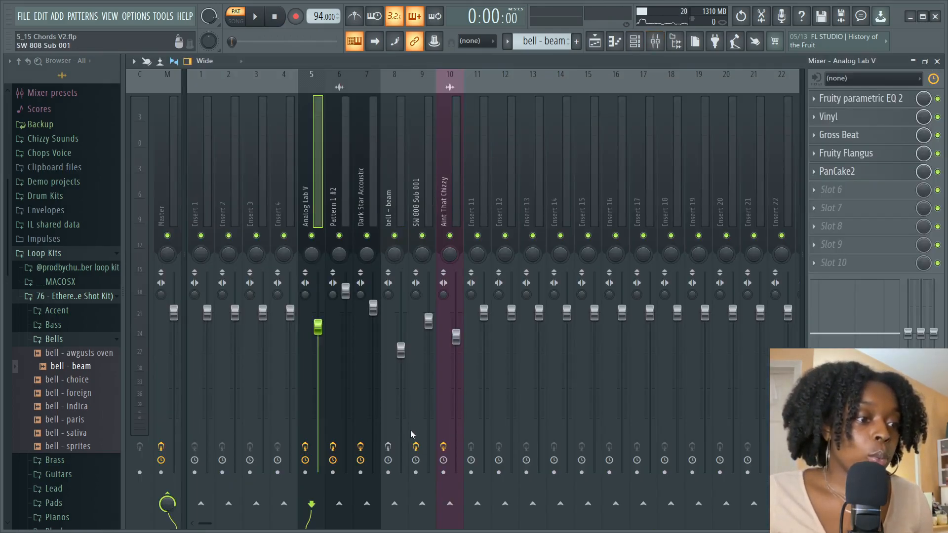
{"action": "left_click", "coordinate": [393, 449]}
{"action": "left_click", "coordinate": [844, 98]}
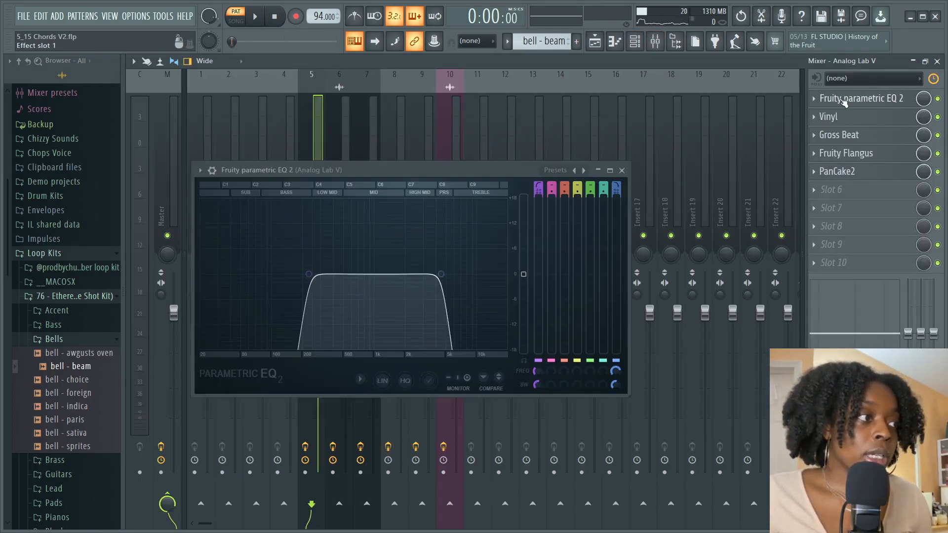
{"action": "left_click", "coordinate": [400, 80]}
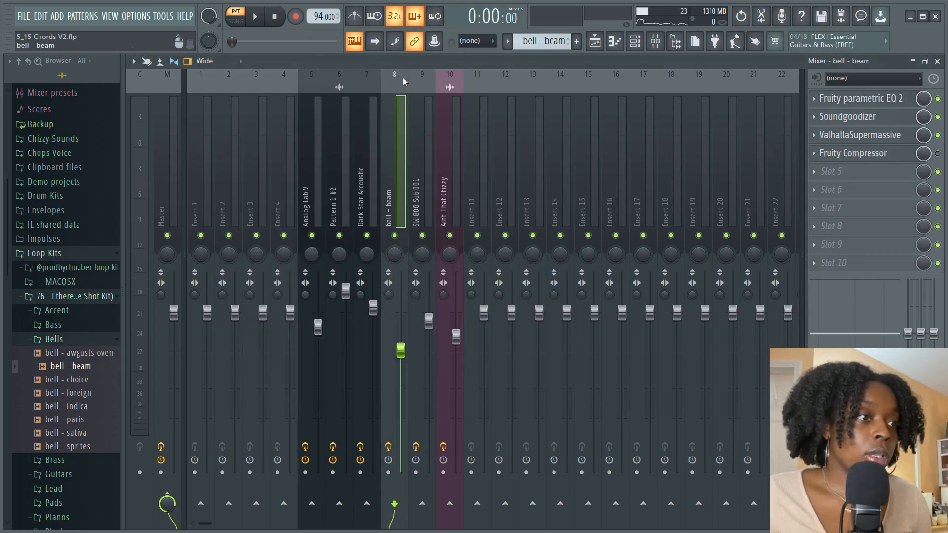
{"action": "left_click", "coordinate": [844, 99]}
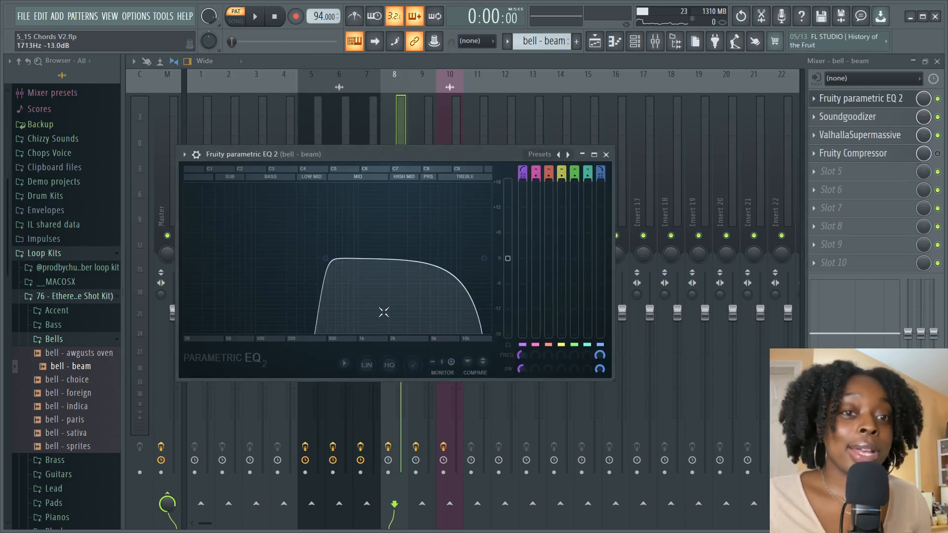
{"action": "left_click", "coordinate": [606, 155]}
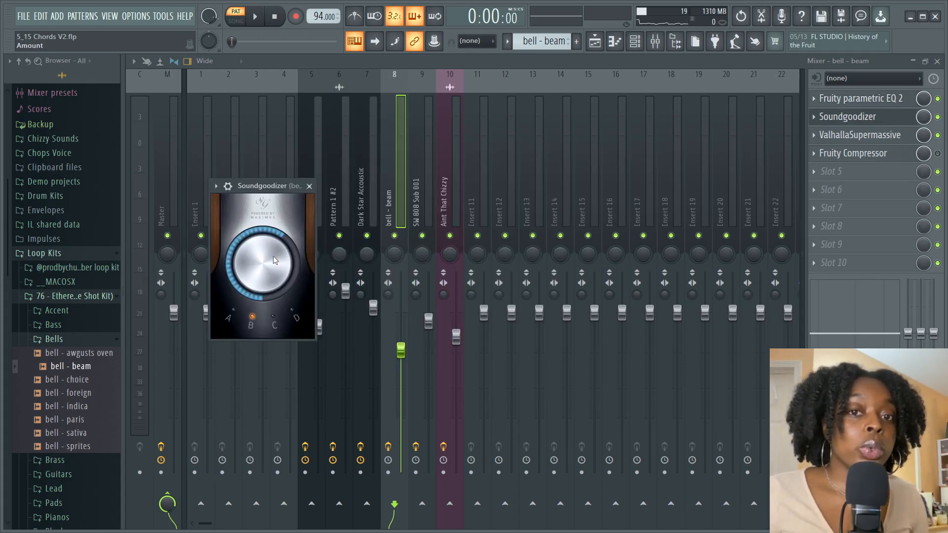
Review the ValhallaSupermassive settings on the bell – beam mixer track and play the pattern with its effects on
{"action": "left_click", "coordinate": [860, 134]}
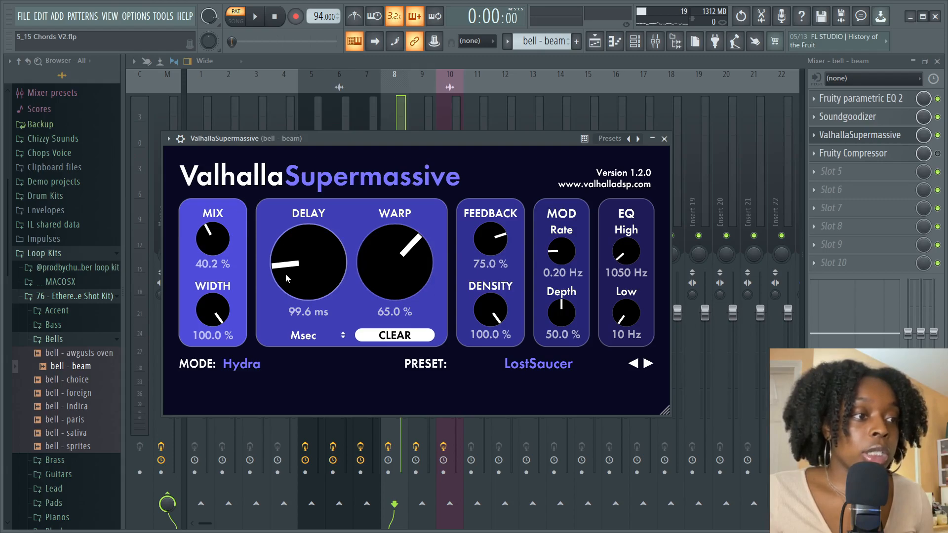
{"action": "left_click", "coordinate": [664, 139]}
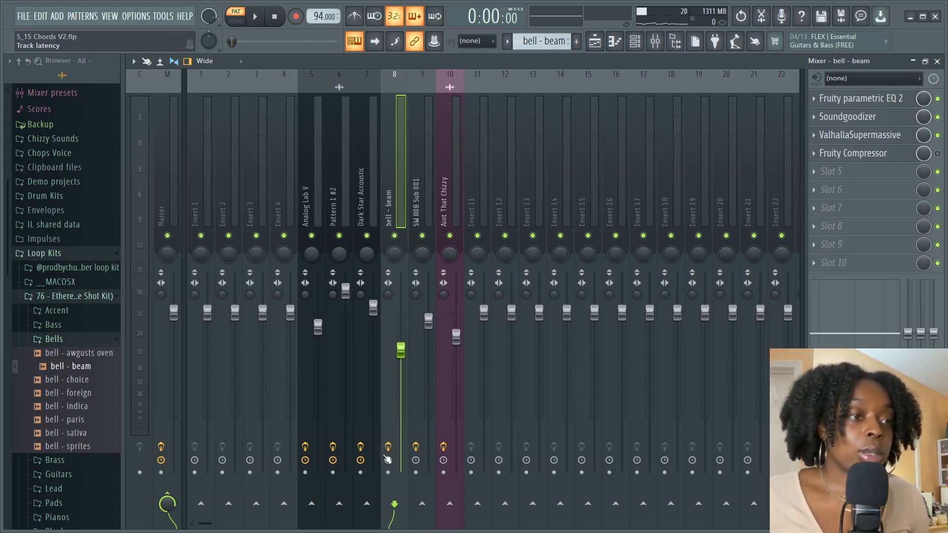
{"action": "key", "text": "space"}
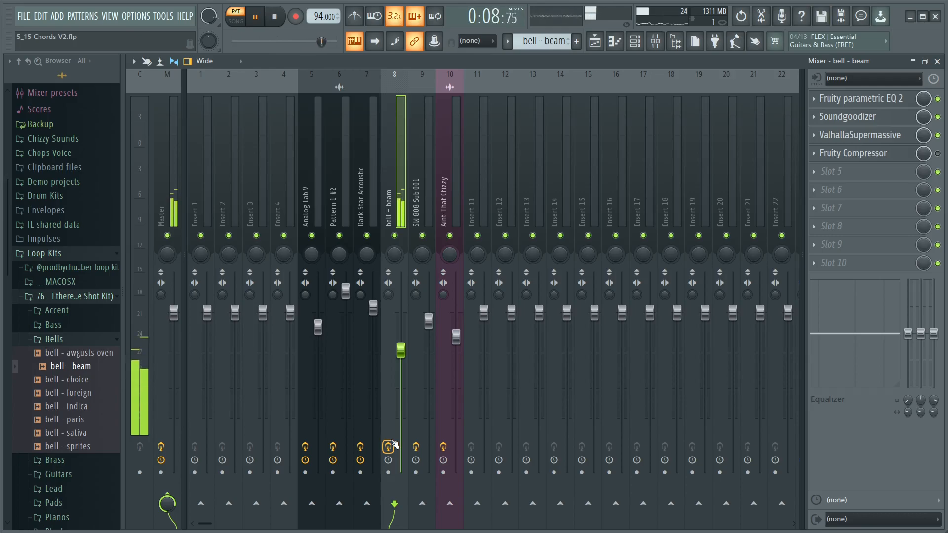
{"action": "key", "text": "space"}
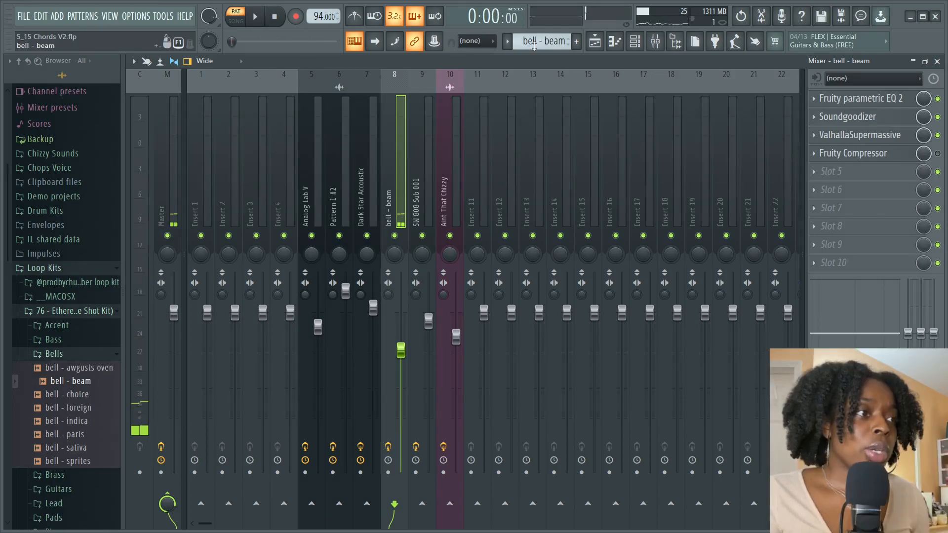
Unmute the Analog Lab V #2, Analog Lab V and Dark Star Accoustic clips at bar 5 and play them with bell – beam in song mode
{"action": "left_click", "coordinate": [596, 43]}
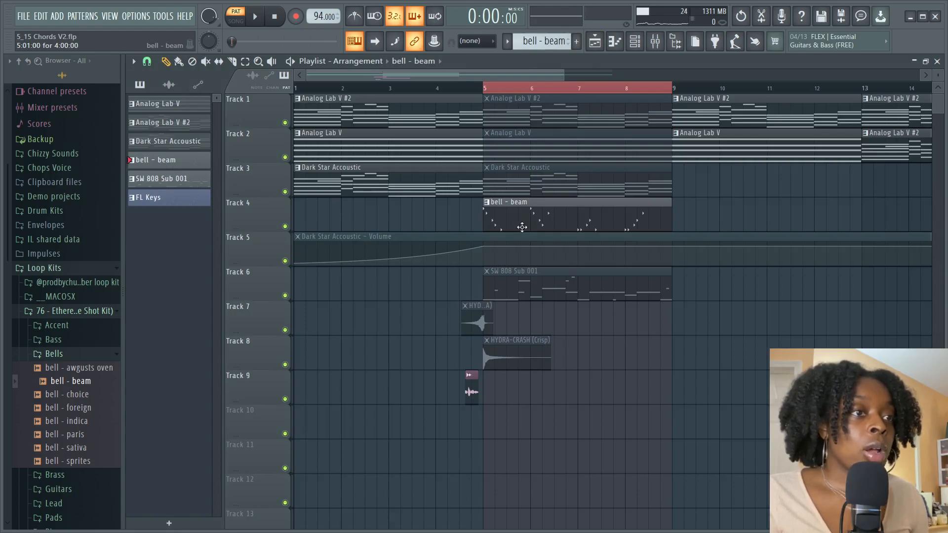
{"action": "left_click_drag", "start_coordinate": [523, 112], "coordinate": [525, 194]}
{"action": "key", "text": "space"}
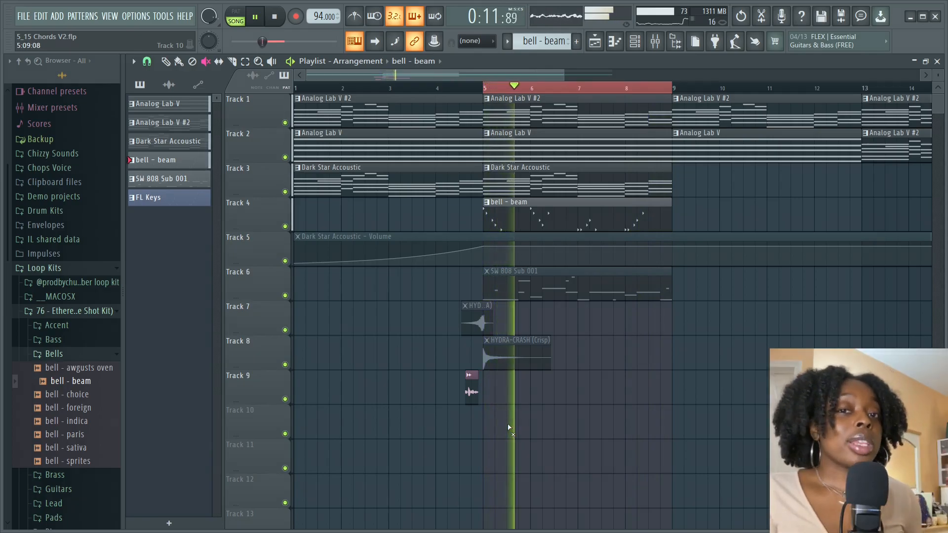
{"action": "key", "text": "space"}
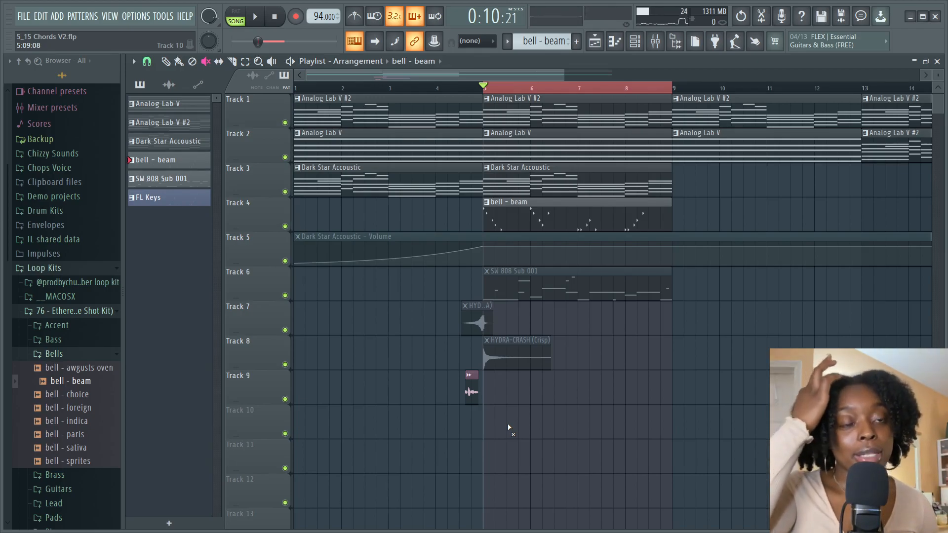
Mute the clips at bar 5 on Tracks 1 to 4 and show the SW 808 Sub 001 notes from bar 1 in the piano roll
{"action": "left_click_drag", "start_coordinate": [514, 120], "coordinate": [516, 212]}
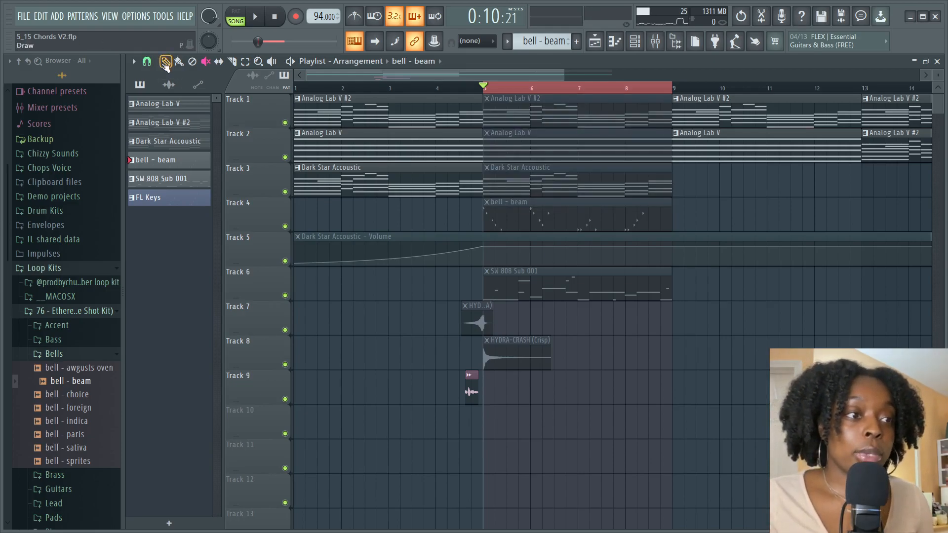
{"action": "double_click", "coordinate": [557, 288]}
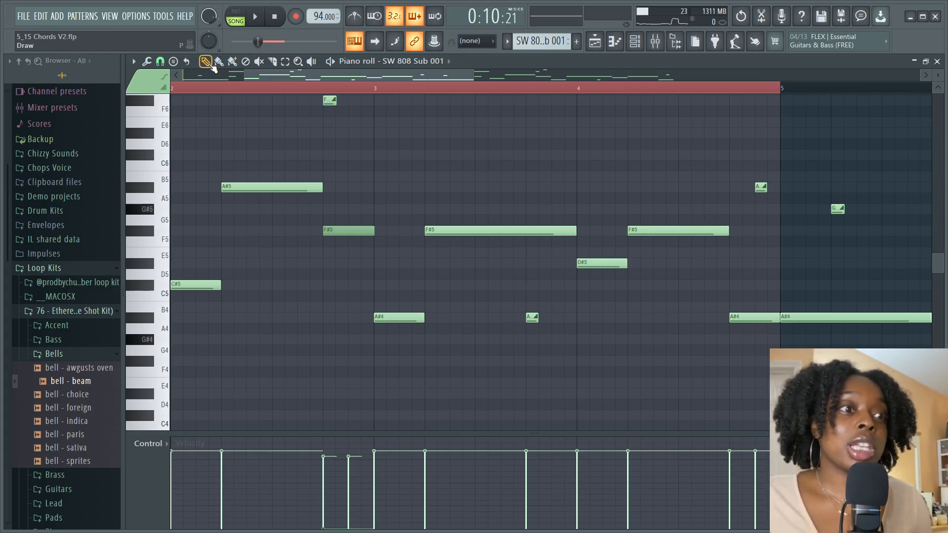
{"action": "left_click_drag", "start_coordinate": [316, 79], "coordinate": [237, 79]}
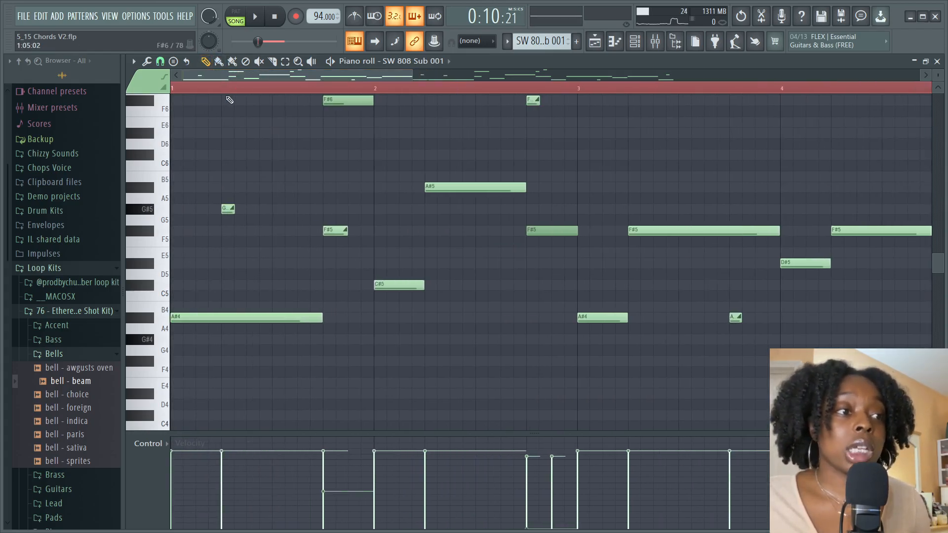
{"action": "scroll", "coordinate": [264, 123], "scroll_direction": "up", "scroll_amount": 1}
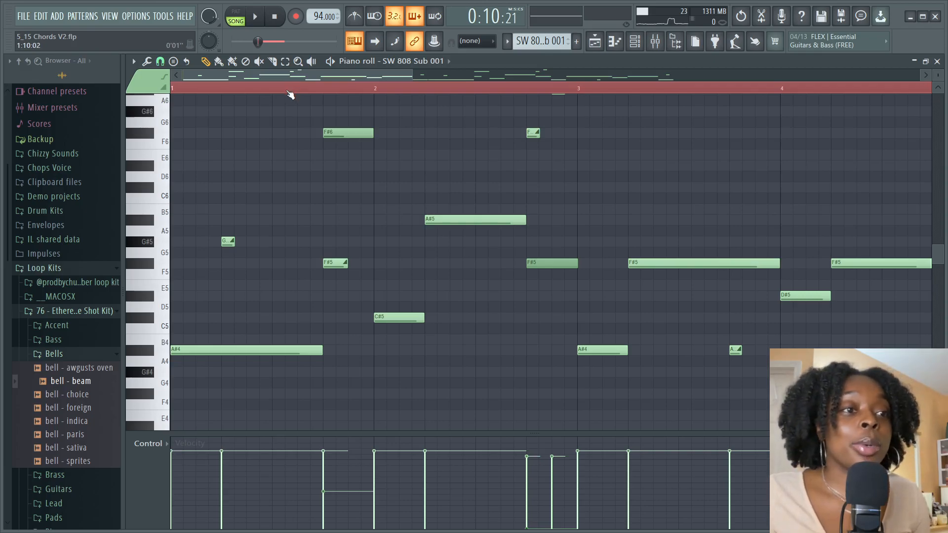
Play the SW 808 Sub 001 pattern on its own in pattern mode and examine its notes and slides across bars 1 to 4
{"action": "scroll", "coordinate": [289, 89], "scroll_direction": "down", "scroll_amount": 2}
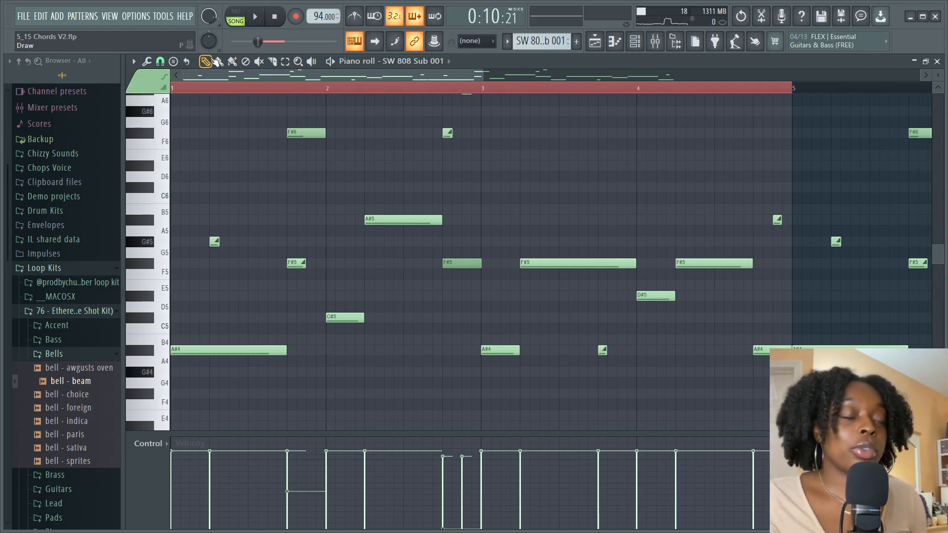
{"action": "key", "text": "space"}
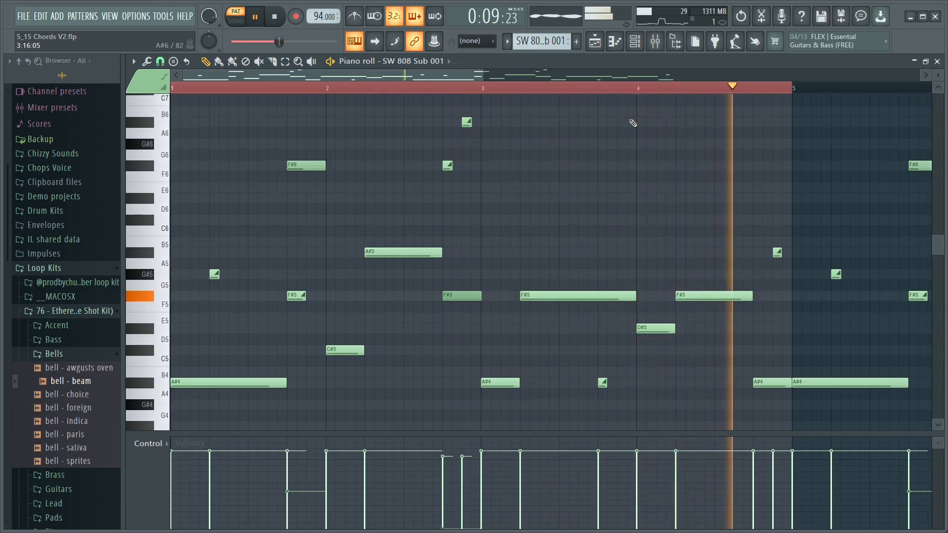
{"action": "key", "text": "space"}
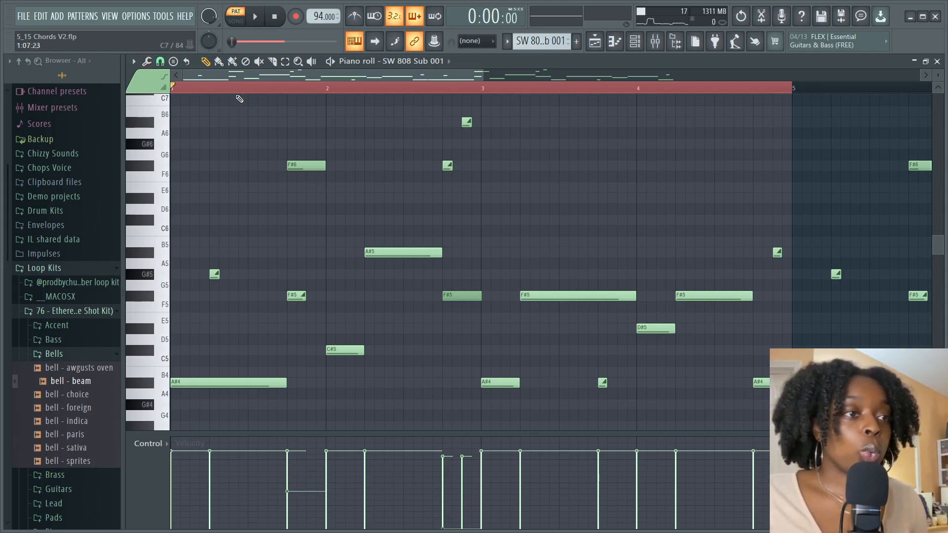
{"action": "scroll", "coordinate": [233, 94], "scroll_direction": "up", "scroll_amount": 2}
{"action": "left_click_drag", "start_coordinate": [233, 79], "coordinate": [202, 80]}
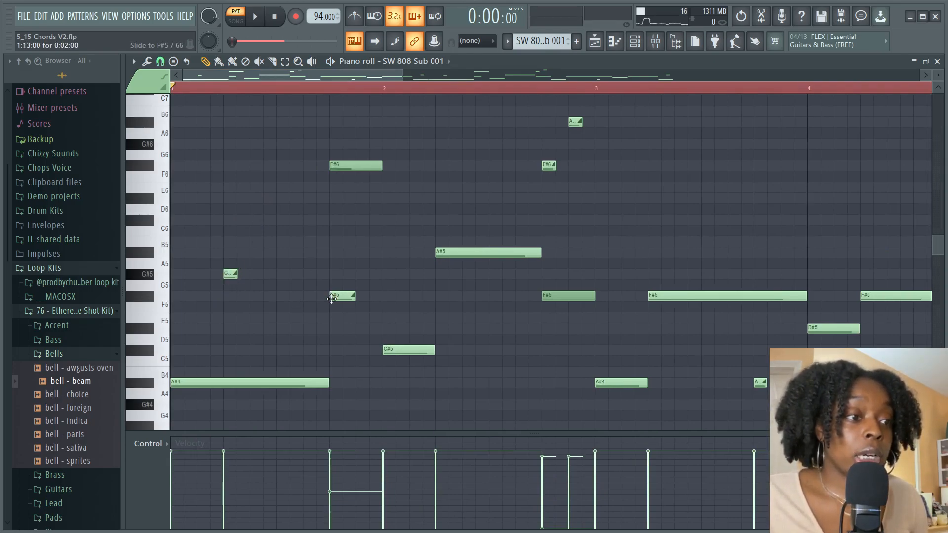
{"action": "mouse_move", "coordinate": [383, 76]}
{"action": "left_mouse_down"}
{"action": "mouse_move", "coordinate": [453, 77]}
{"action": "mouse_move", "coordinate": [389, 77]}
{"action": "left_mouse_up"}
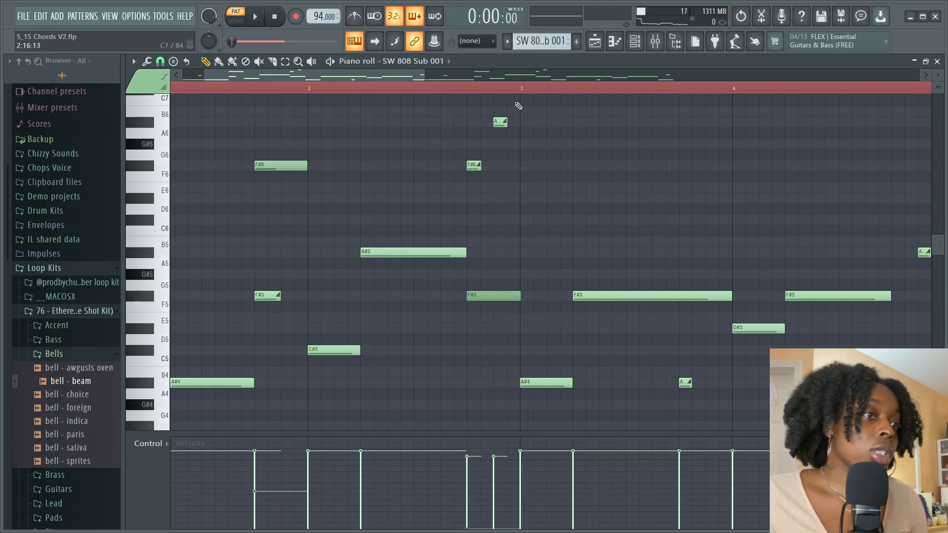
{"action": "scroll", "coordinate": [213, 89], "scroll_direction": "left", "scroll_amount": 3}
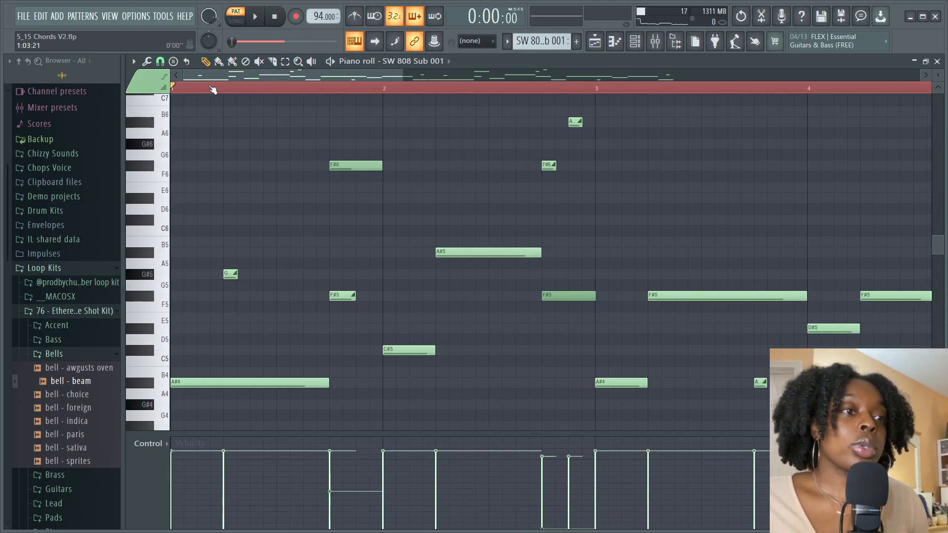
{"action": "scroll", "coordinate": [212, 89], "scroll_direction": "down", "scroll_amount": 2}
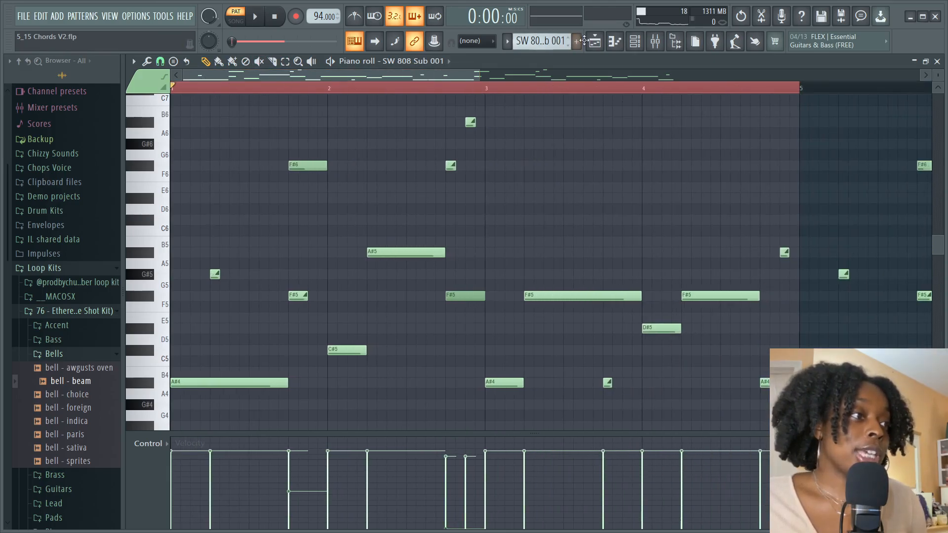
Unmute the clips at bar 5 on Tracks 1 to 4 in the playlist and play them with SW 808 Sub 001 in song mode
{"action": "left_click", "coordinate": [594, 41]}
{"action": "left_click", "coordinate": [205, 61]}
{"action": "left_click_drag", "start_coordinate": [512, 123], "coordinate": [548, 297]}
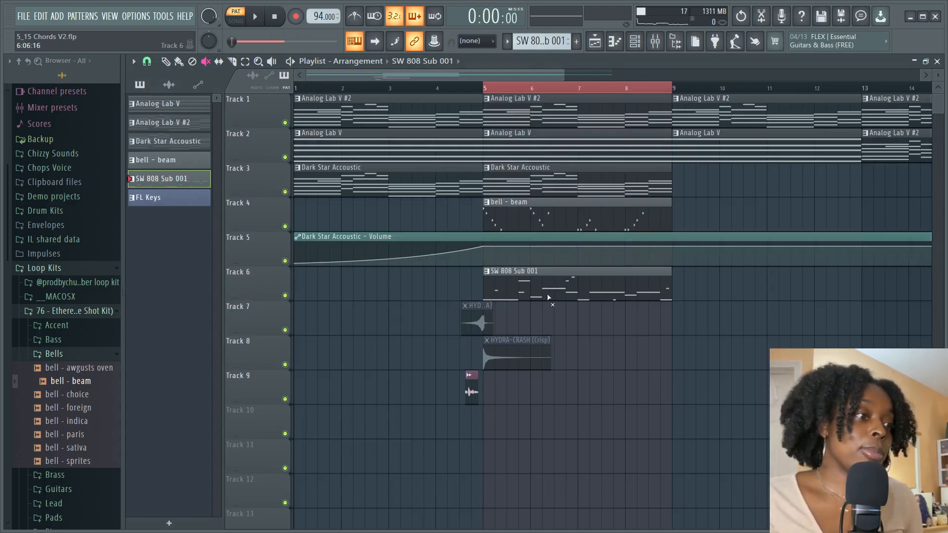
{"action": "key", "text": "space"}
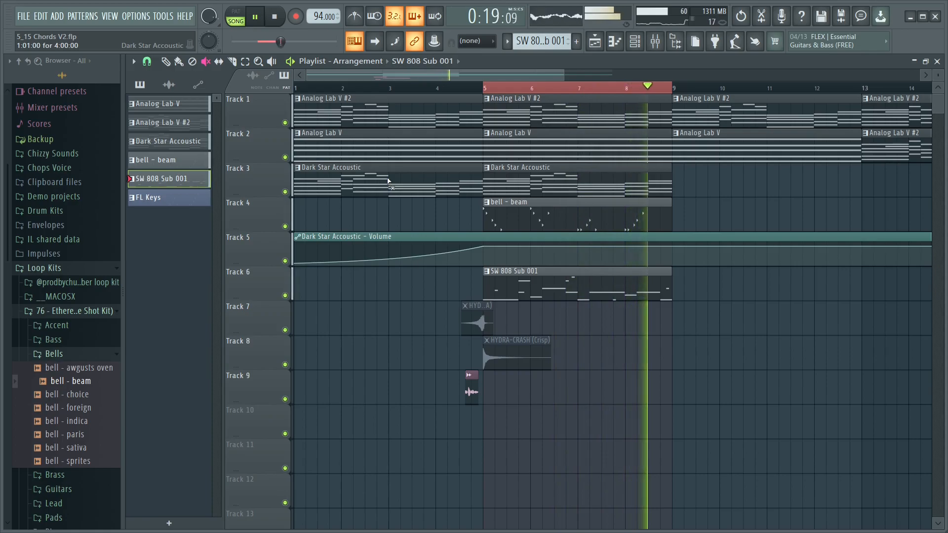
{"action": "left_click", "coordinate": [276, 18]}
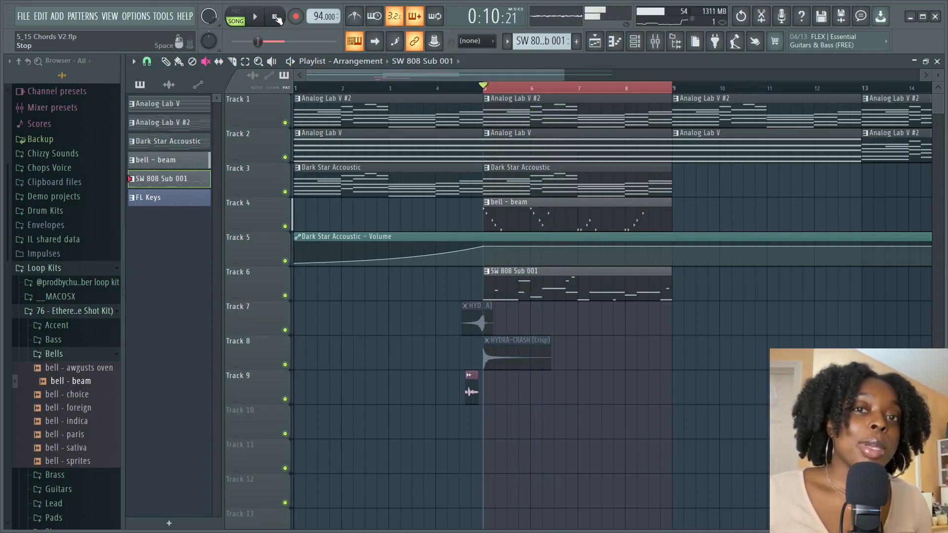